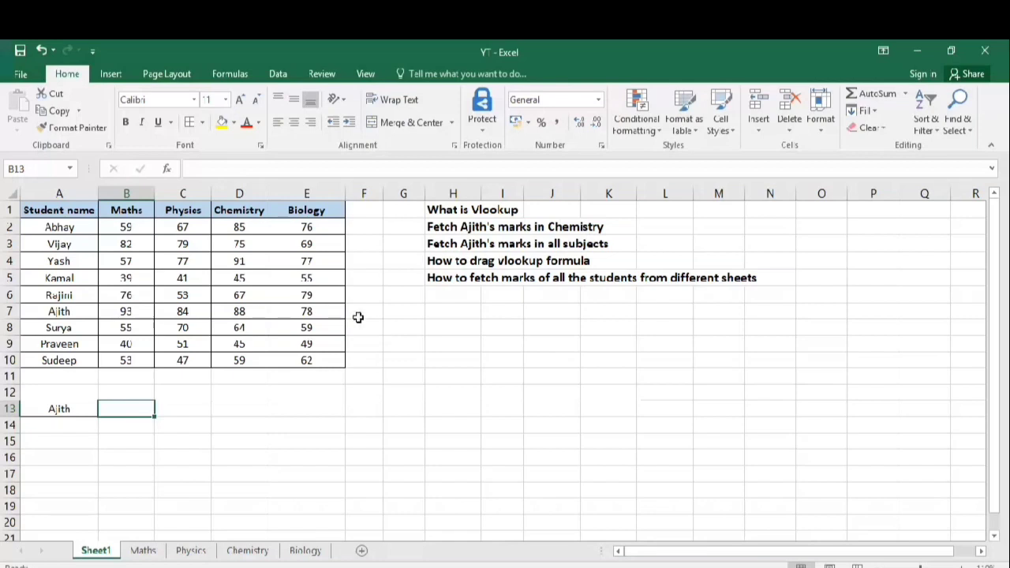
# Step: Trace down the student names to the one listed in A13 and across to that student's Chemistry mark
pyautogui.click(88, 209)
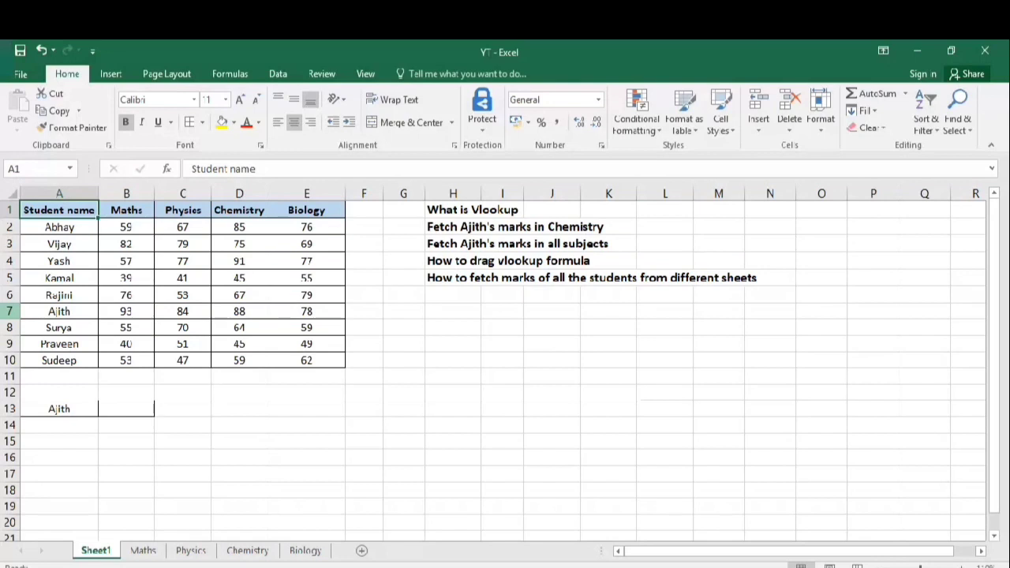
pyautogui.press('Down')
pyautogui.press('Down')
pyautogui.press('Down')
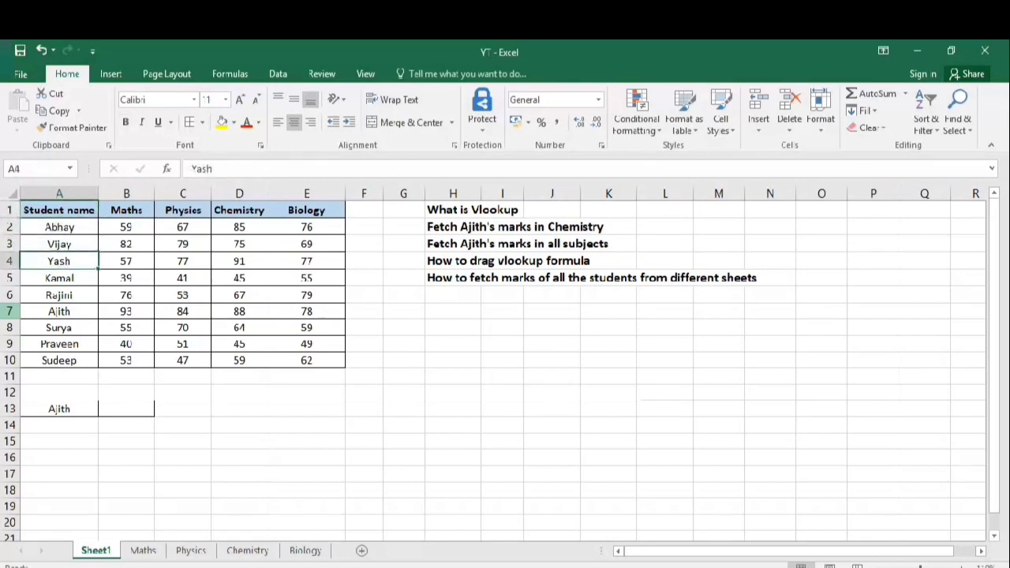
pyautogui.press('Down')
pyautogui.press('Down')
pyautogui.press('Down')
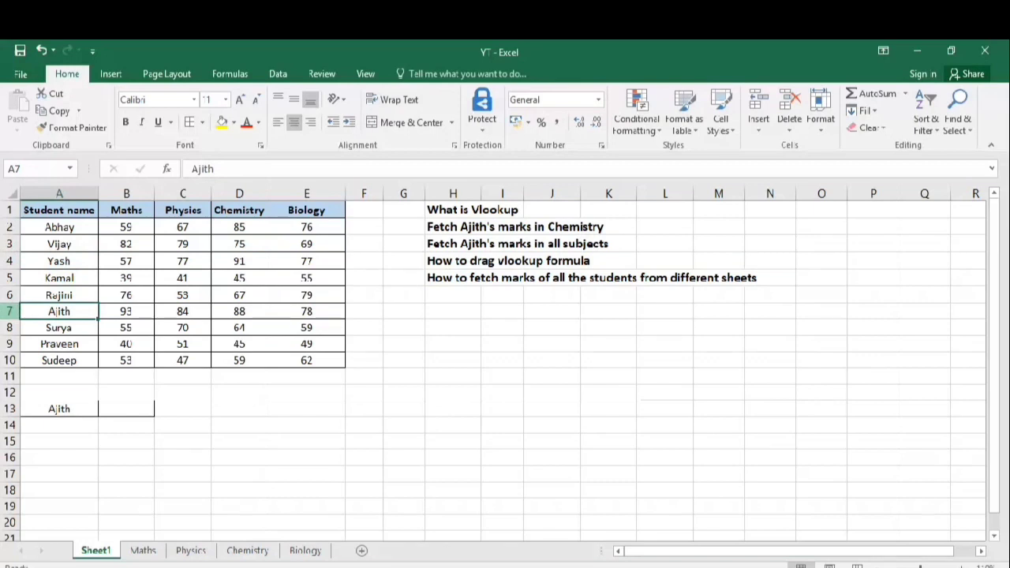
pyautogui.press('Right')
pyautogui.press('Right')
pyautogui.press('Right')
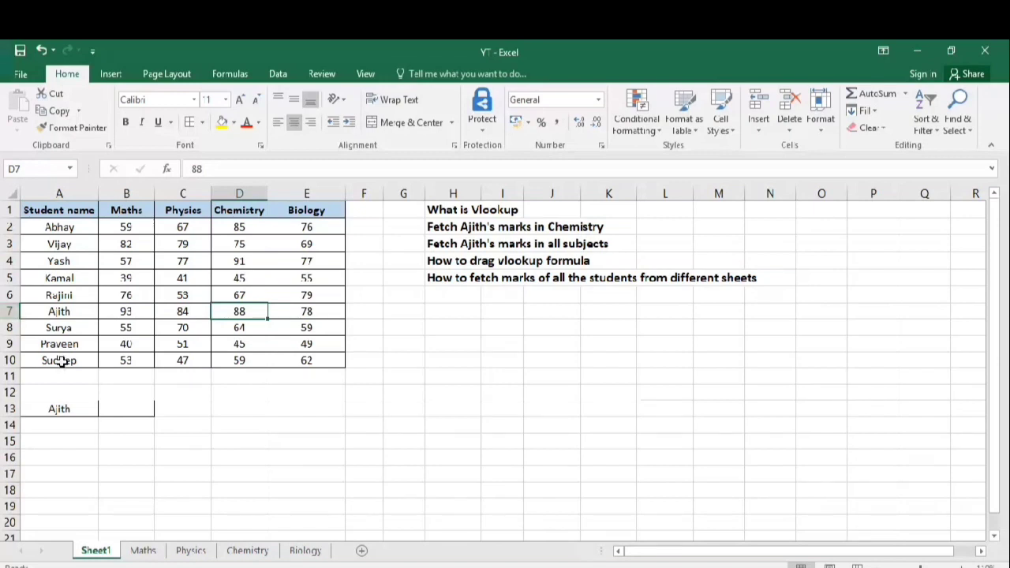
# Step: Enter 88 by hand in cell B13 and clear it again
pyautogui.click(142, 404)
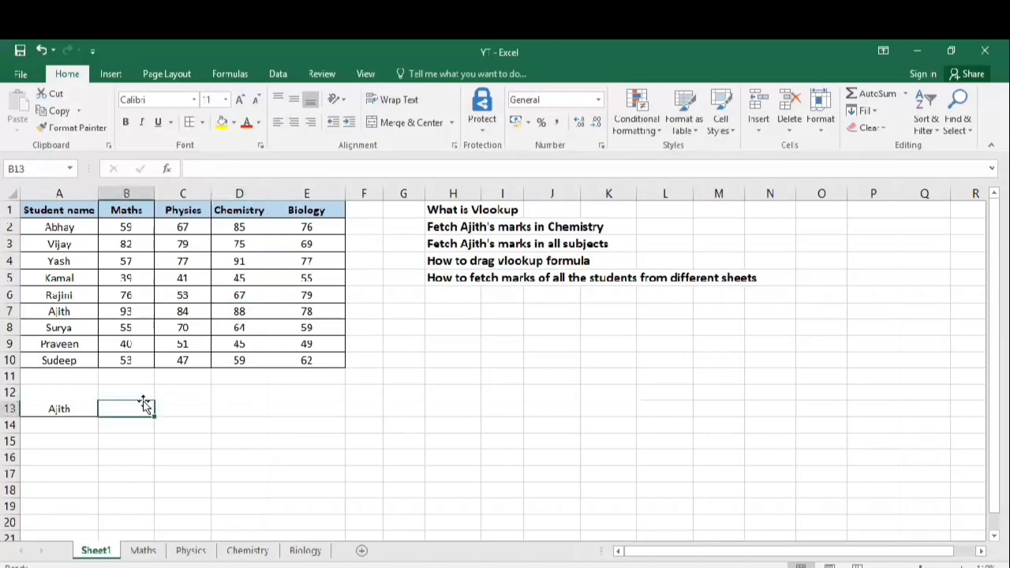
pyautogui.write('88')
pyautogui.press('Return')
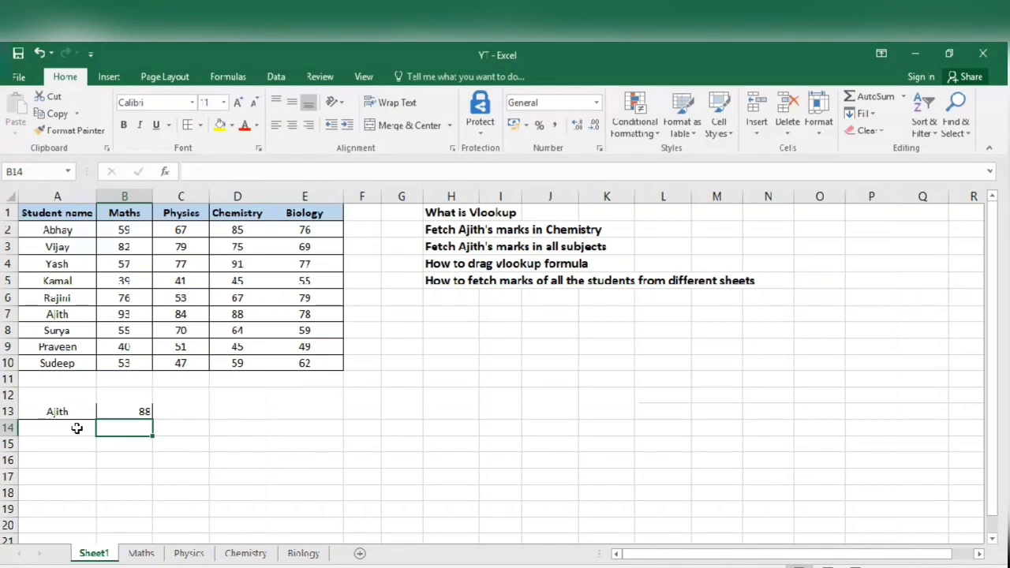
pyautogui.press('Up')
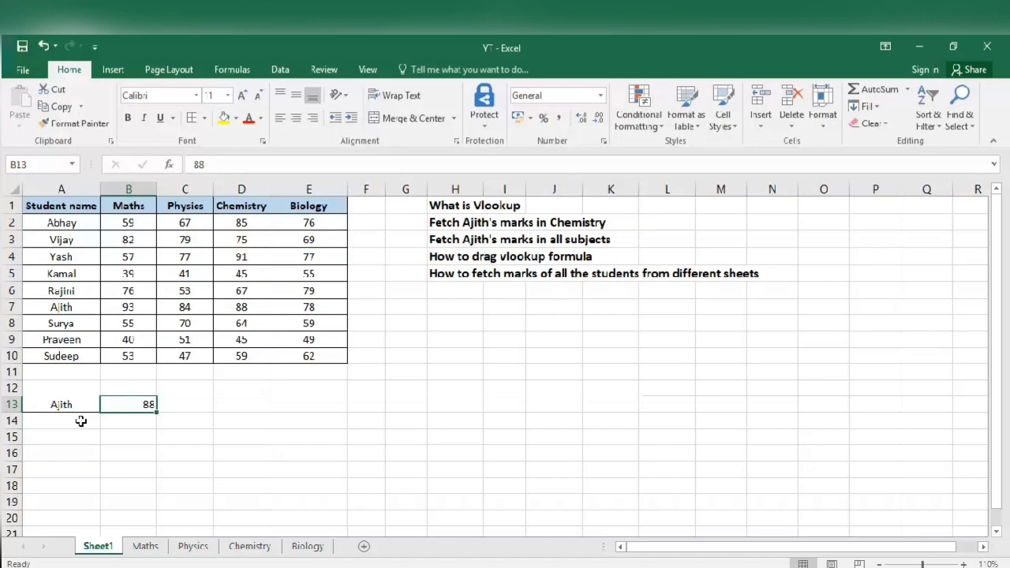
pyautogui.press('Delete')
# Step: Start a VLOOKUP formula in cell B13 with A13 as the lookup value
pyautogui.write('=vl')
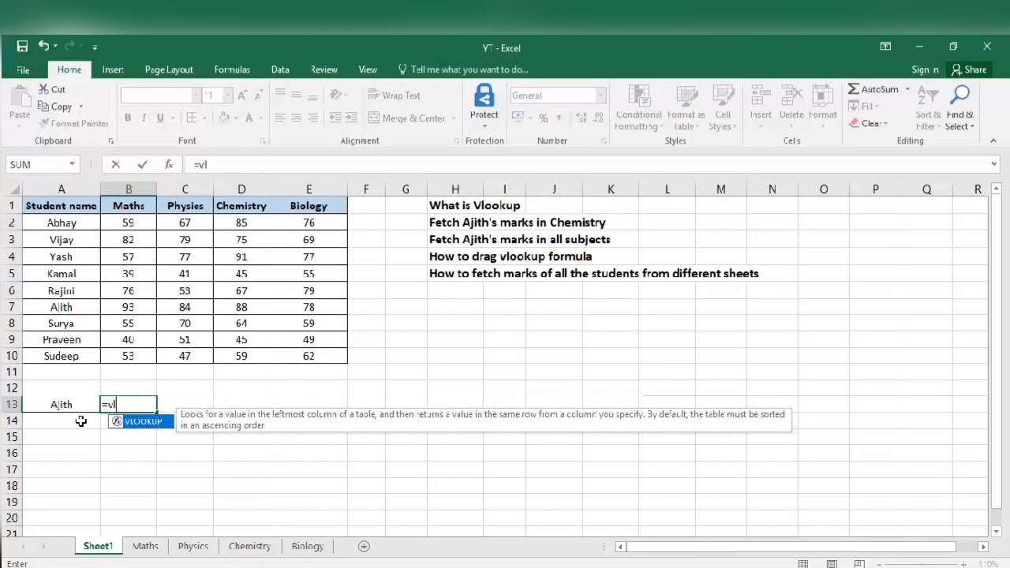
pyautogui.press('Tab')
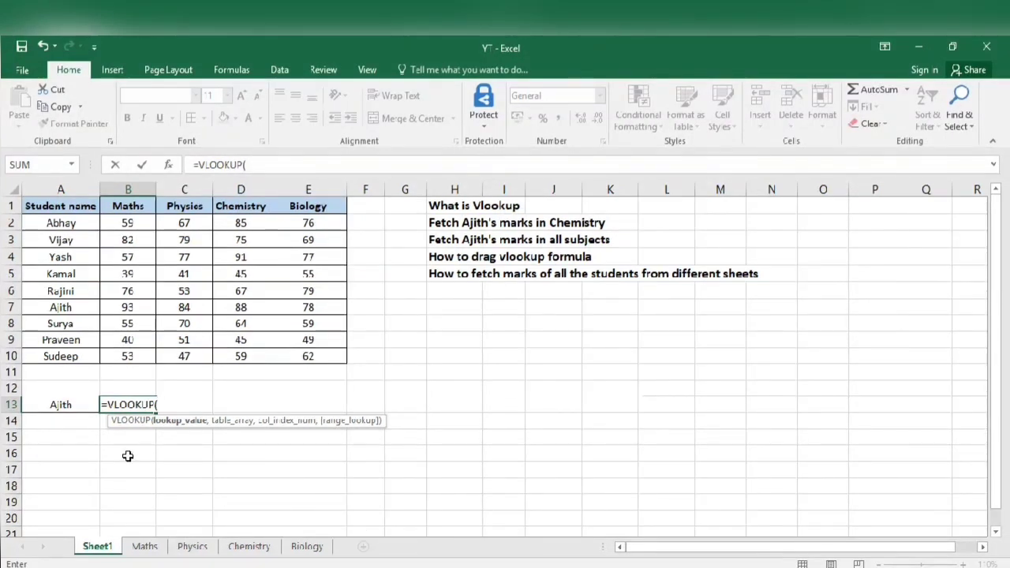
pyautogui.press('Left')
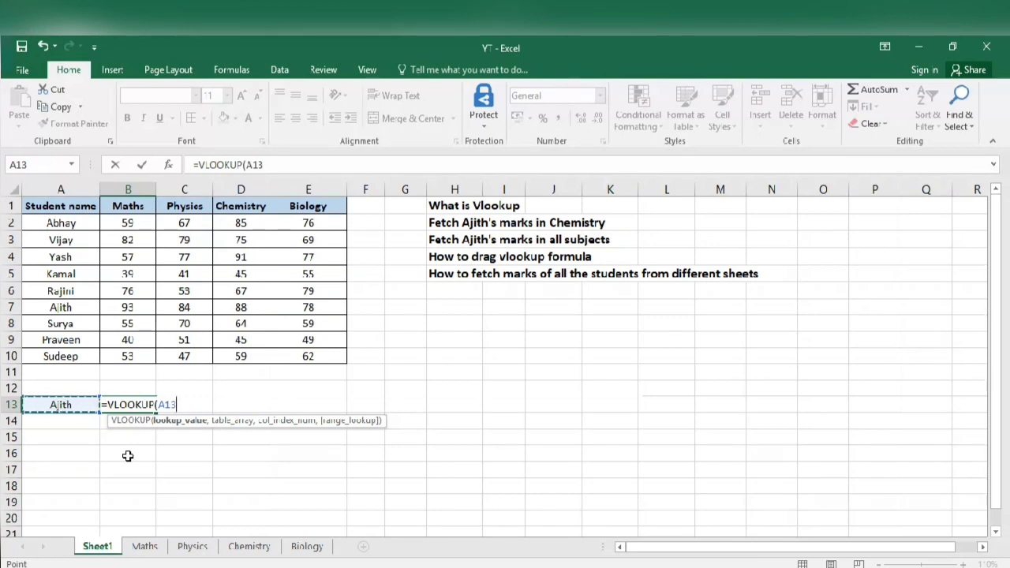
pyautogui.write(',')
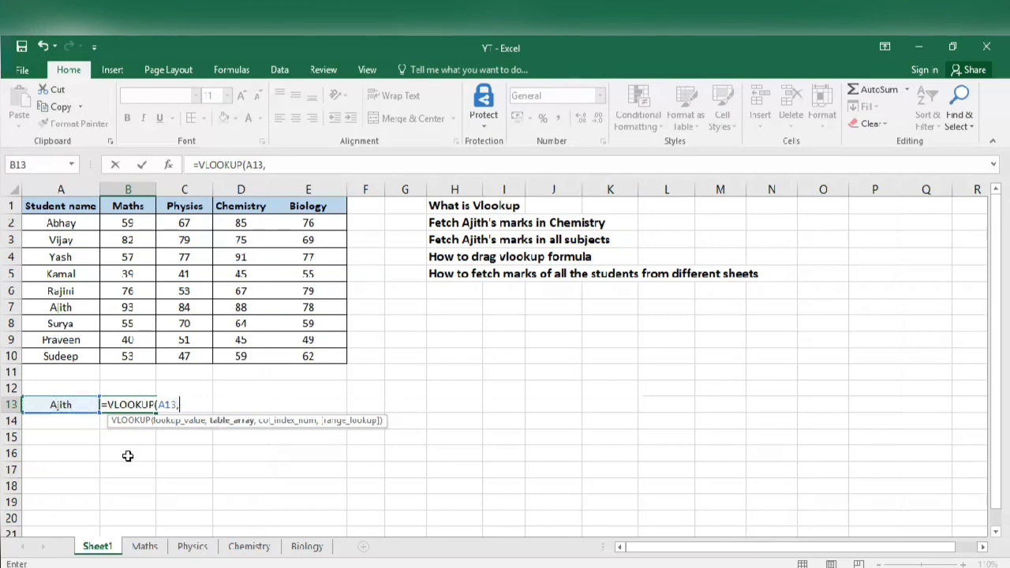
# Step: Set the formula's table array to the whole marks table, A1:E10
pyautogui.click(62, 209)
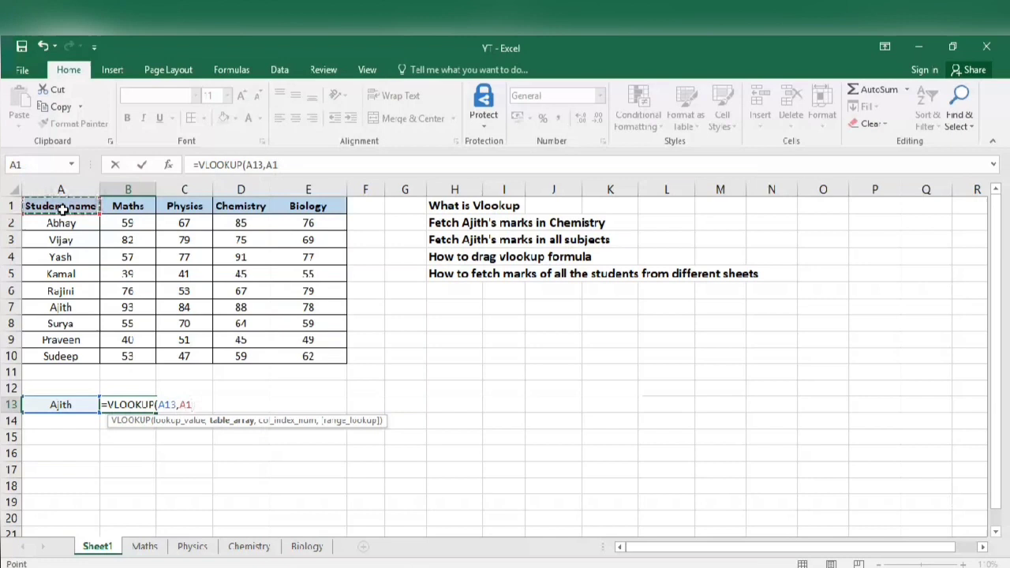
pyautogui.hotkey('shift', 'Right')
pyautogui.hotkey('shift', 'Right')
pyautogui.hotkey('shift', 'Right')
pyautogui.hotkey('shift', 'Right')
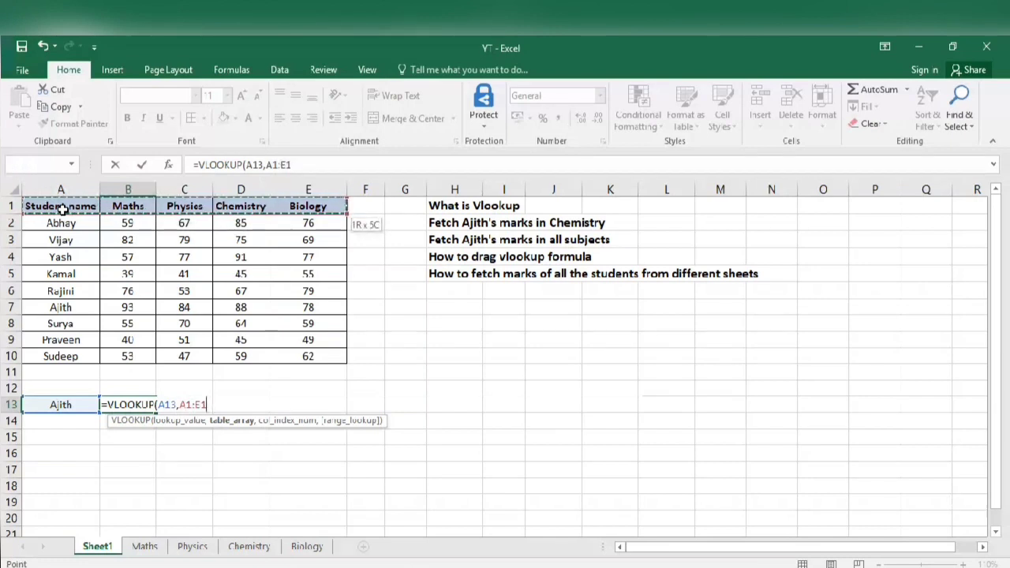
pyautogui.hotkey('ctrl', 'shift', 'Down')
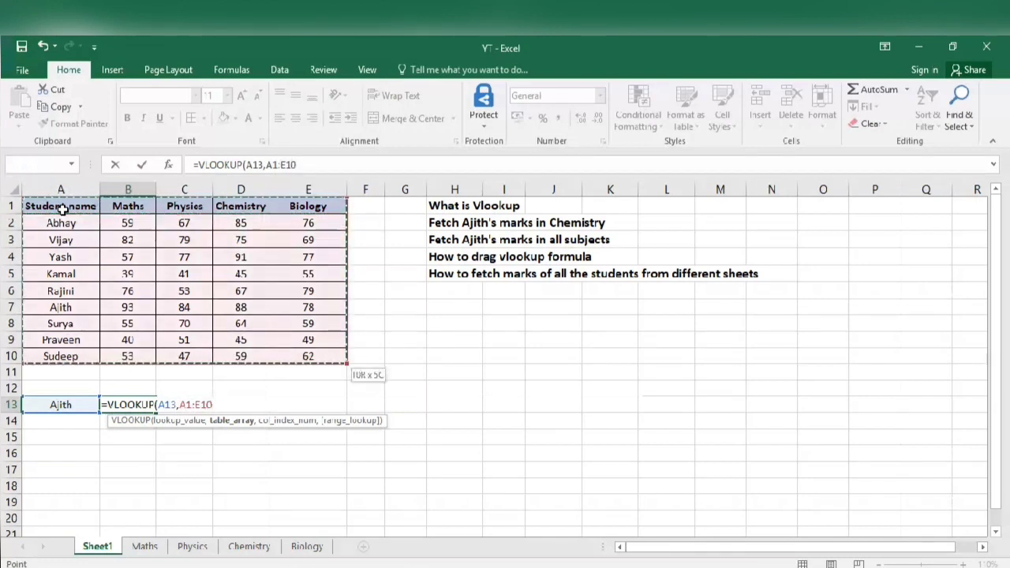
pyautogui.write(',')
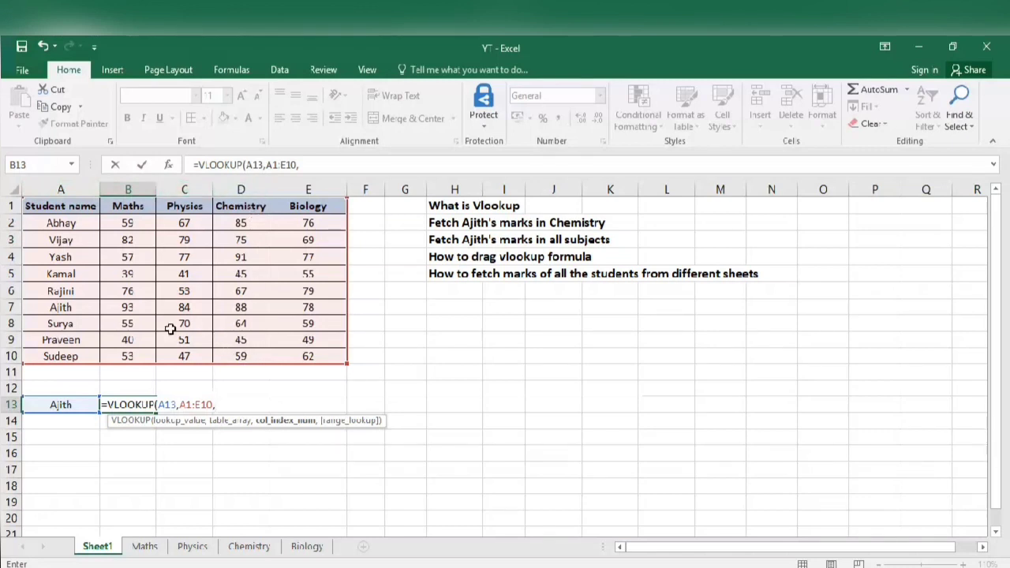
# Step: Complete the B13 formula with column index 4 and range lookup 0, and check it against D7
pyautogui.write('4,')
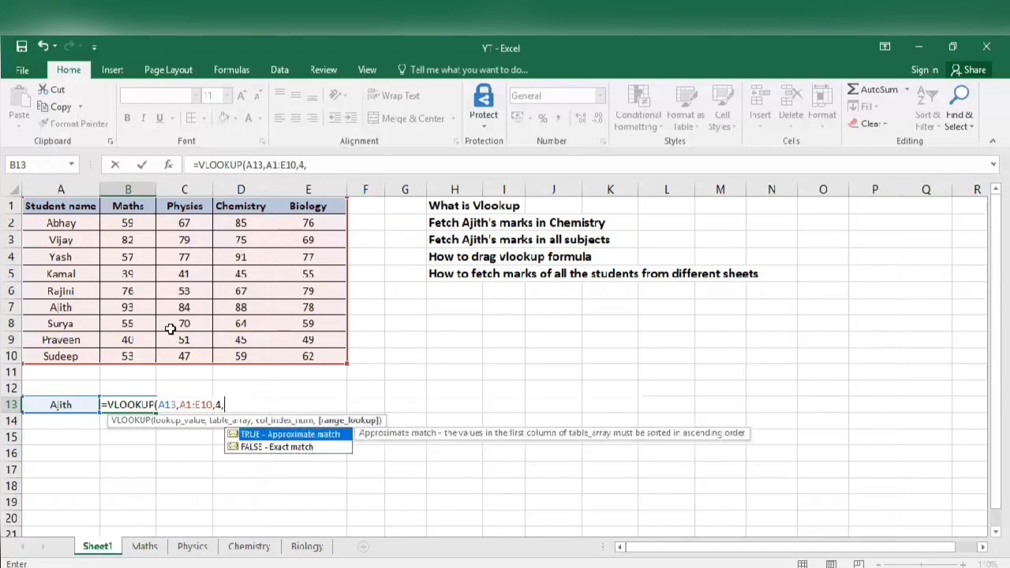
pyautogui.write('0)')
pyautogui.press('Return')
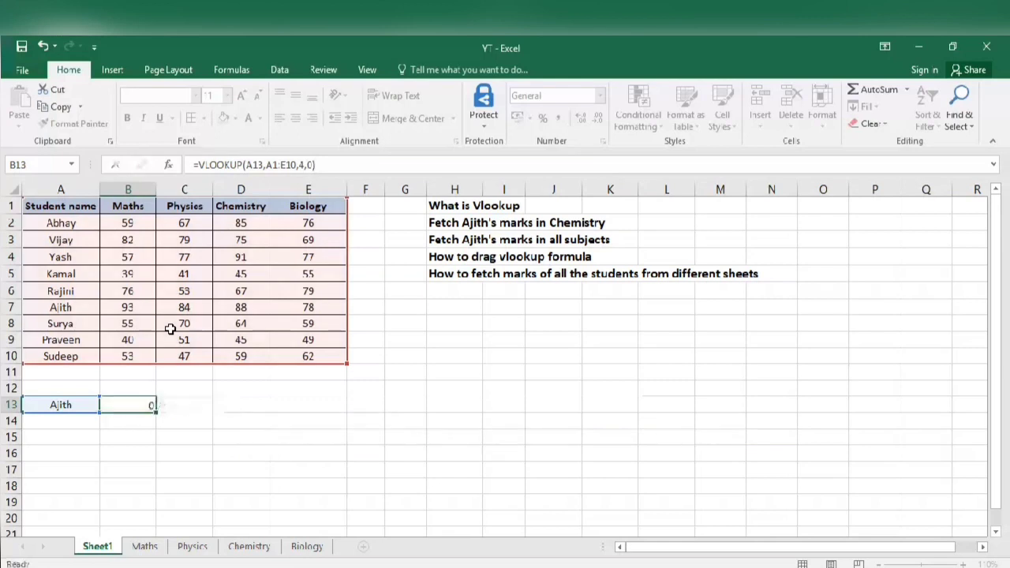
pyautogui.press('Up')
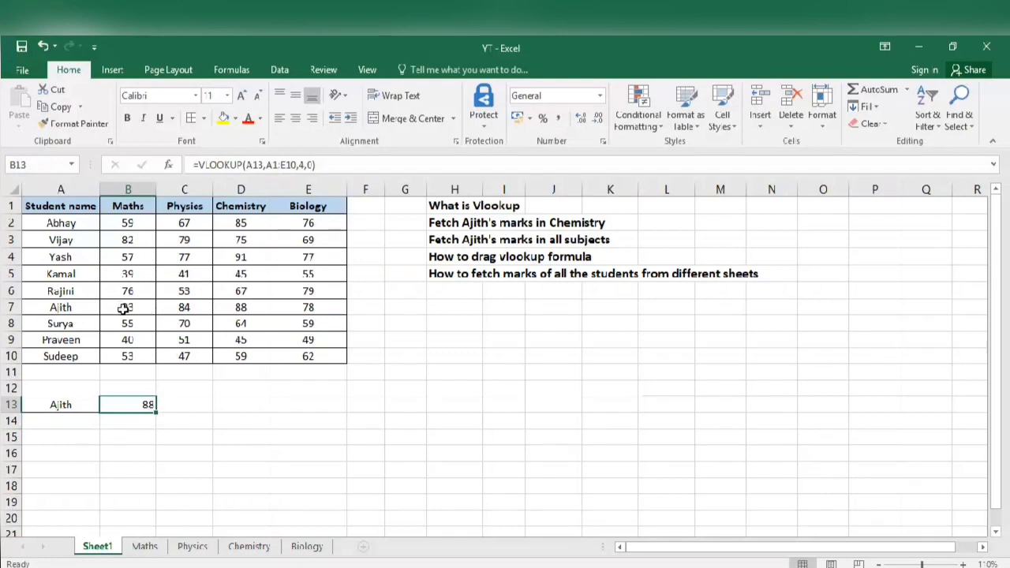
pyautogui.click(238, 307)
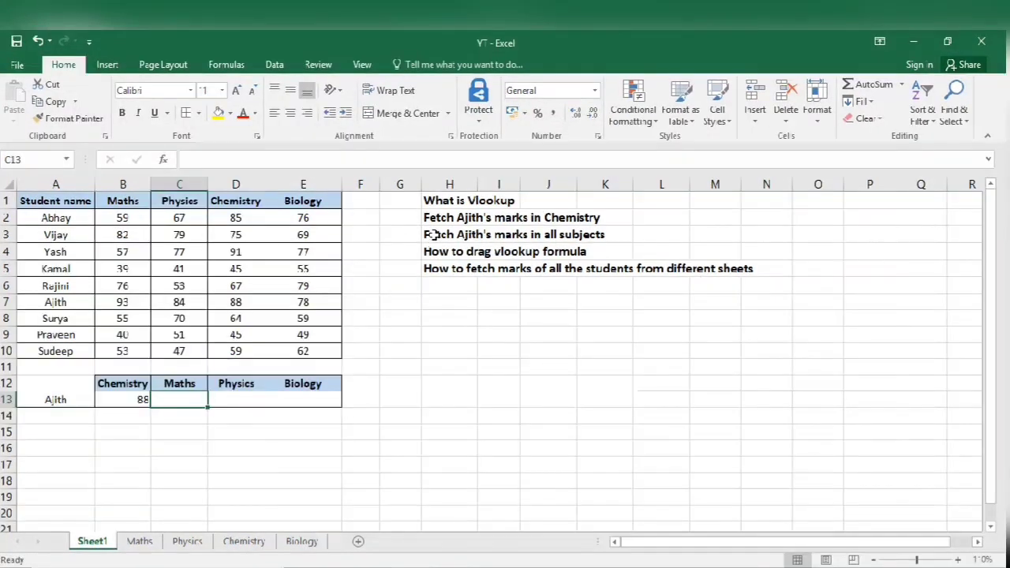
# Step: Copy the text of the VLOOKUP formula in B13, keeping the cell unchanged
pyautogui.click(454, 239)
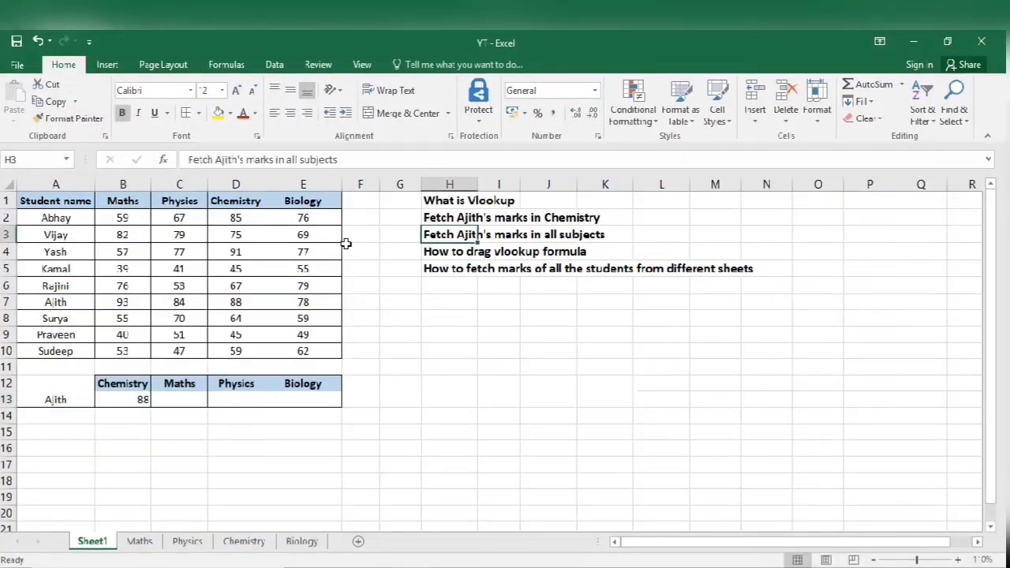
pyautogui.click(137, 400)
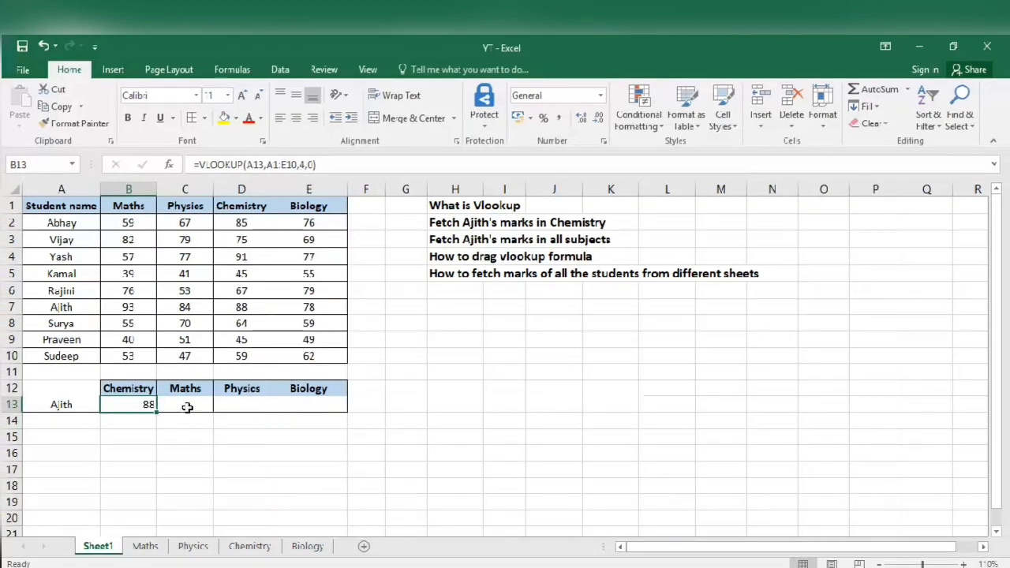
pyautogui.click(183, 405)
pyautogui.click(127, 408)
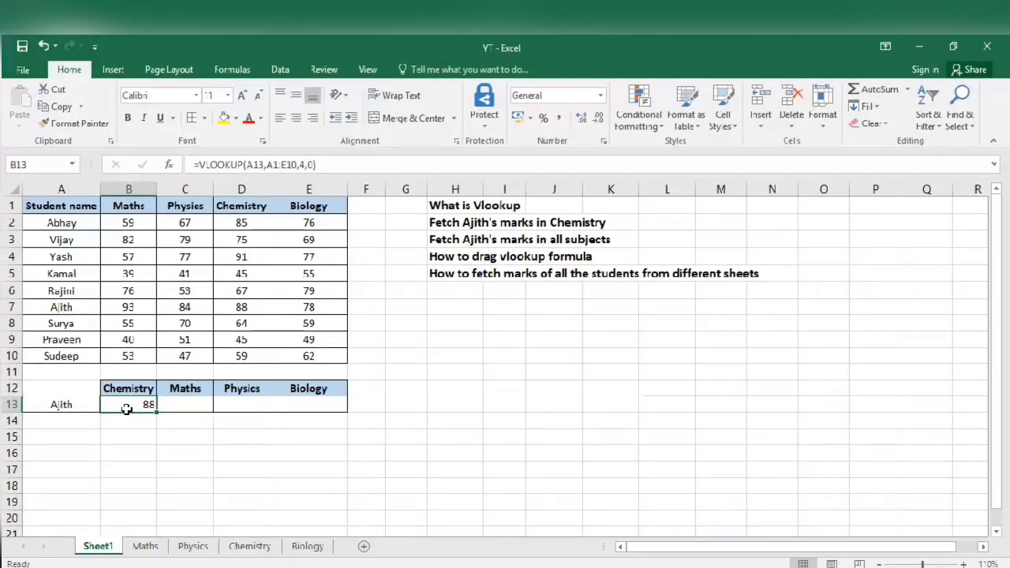
pyautogui.click(319, 169)
pyautogui.moveTo(319, 169); pyautogui.dragTo(186, 166)
pyautogui.hotkey('ctrl', 'c')
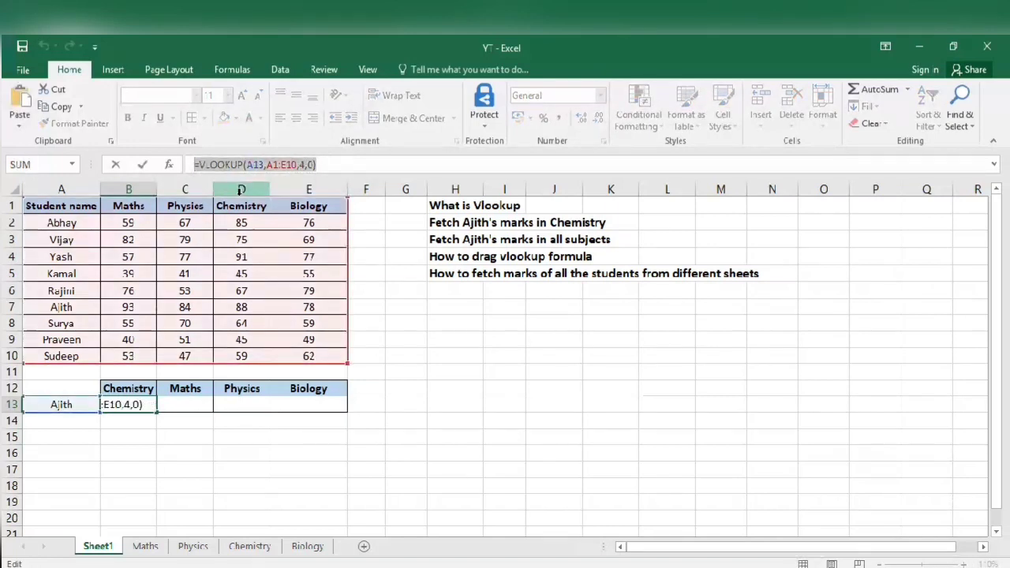
pyautogui.hotkey('ctrl', 'Return')
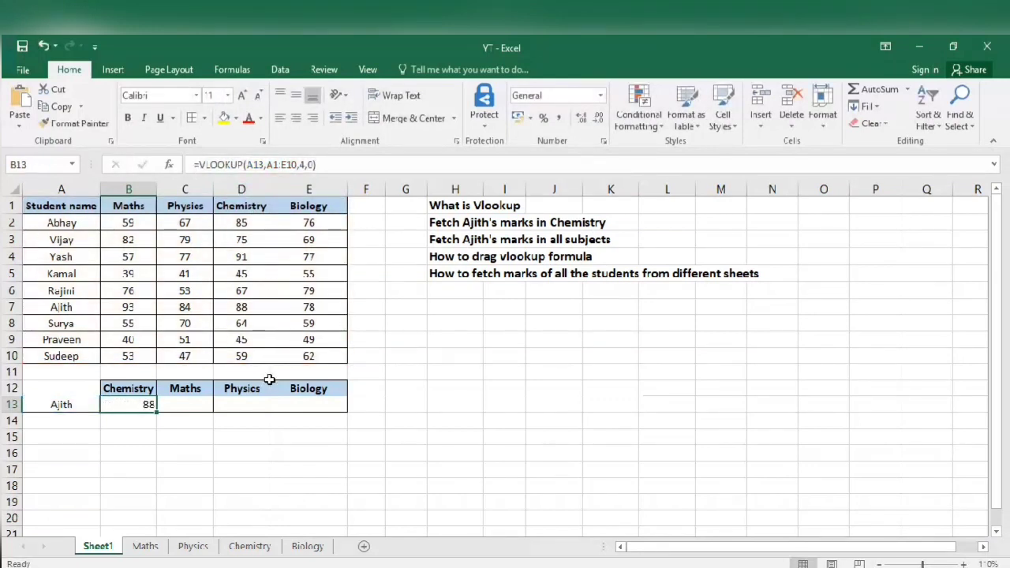
# Step: Paste the copied VLOOKUP formula into C13, D13 and E13 for Maths, Physics and Biology
pyautogui.press('Right')
pyautogui.hotkey('ctrl', 'v')
pyautogui.press('ctrl')
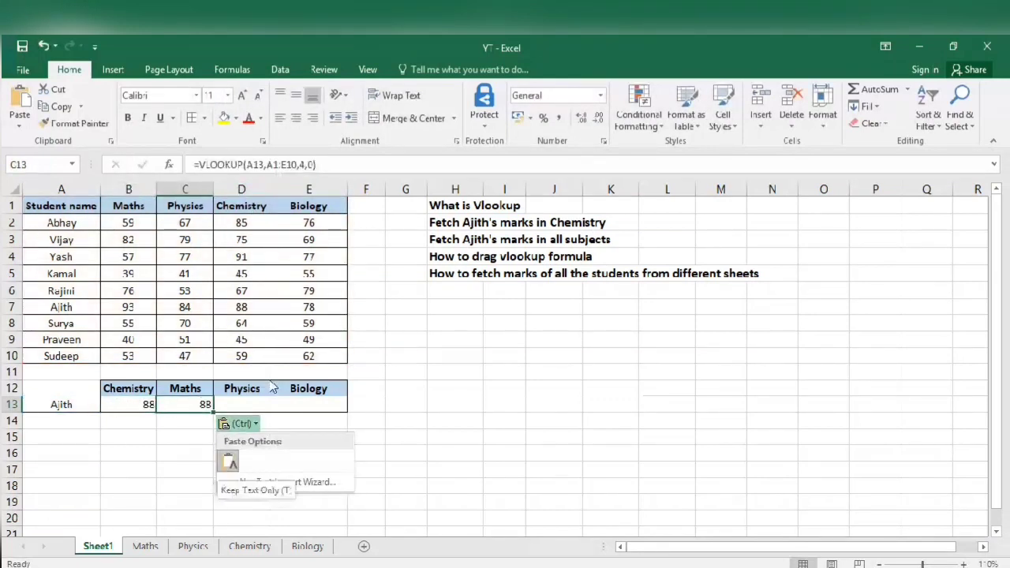
pyautogui.press('Escape')
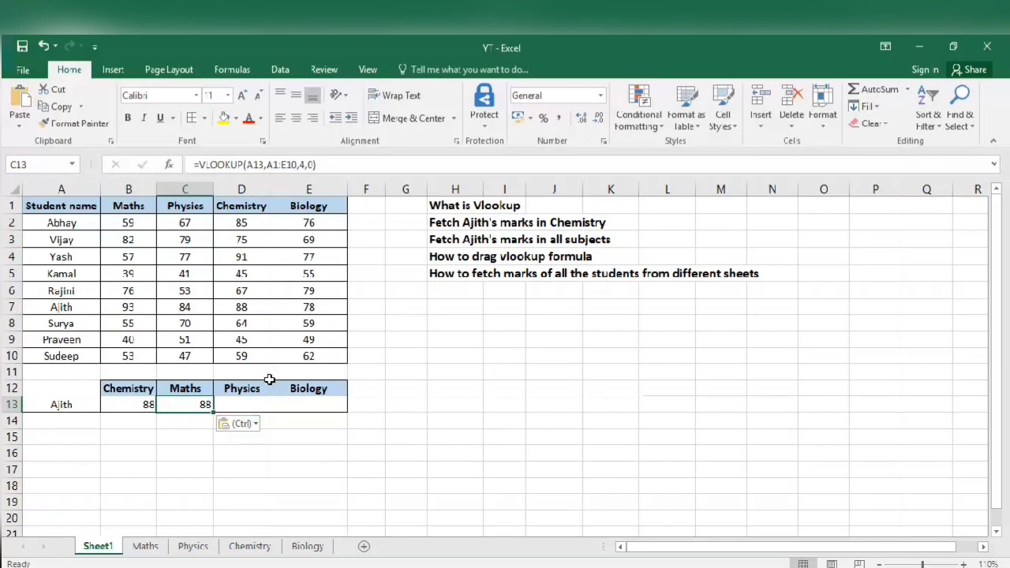
pyautogui.press('Right')
pyautogui.hotkey('ctrl', 'v')
pyautogui.press('Right')
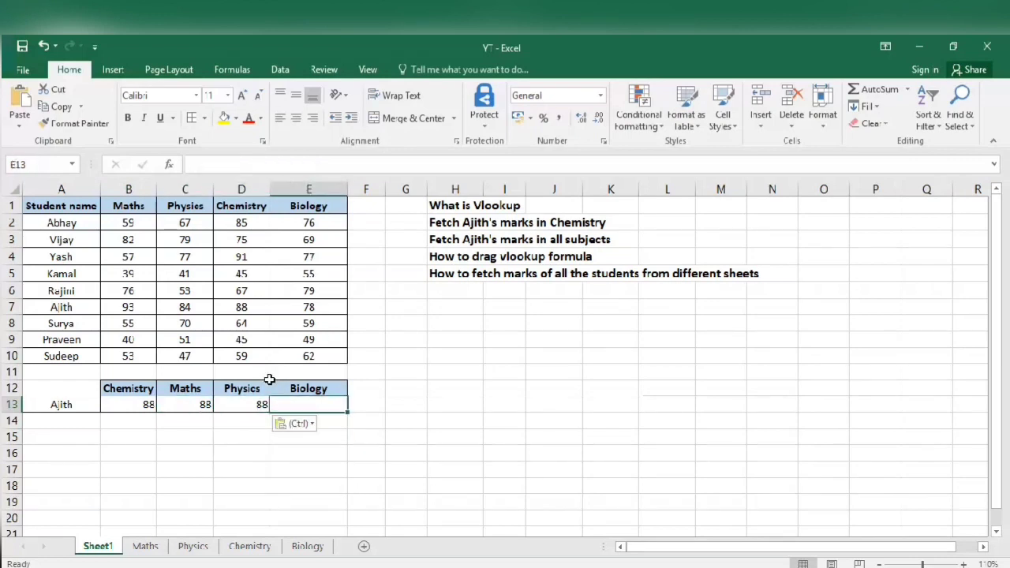
pyautogui.hotkey('ctrl', 'v')
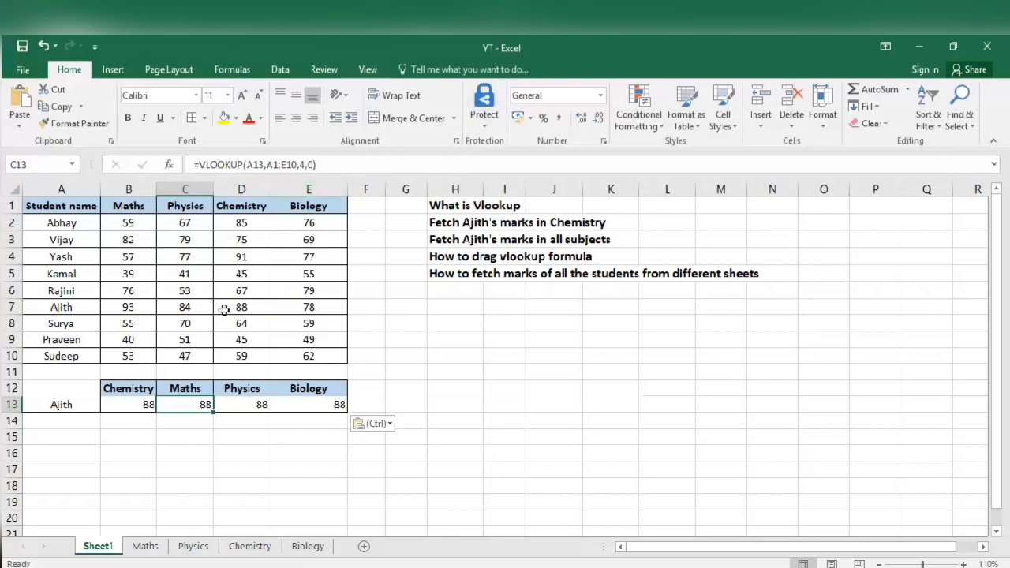
# Step: Change the column index in the Maths formula in C13 to 2
pyautogui.click(305, 166)
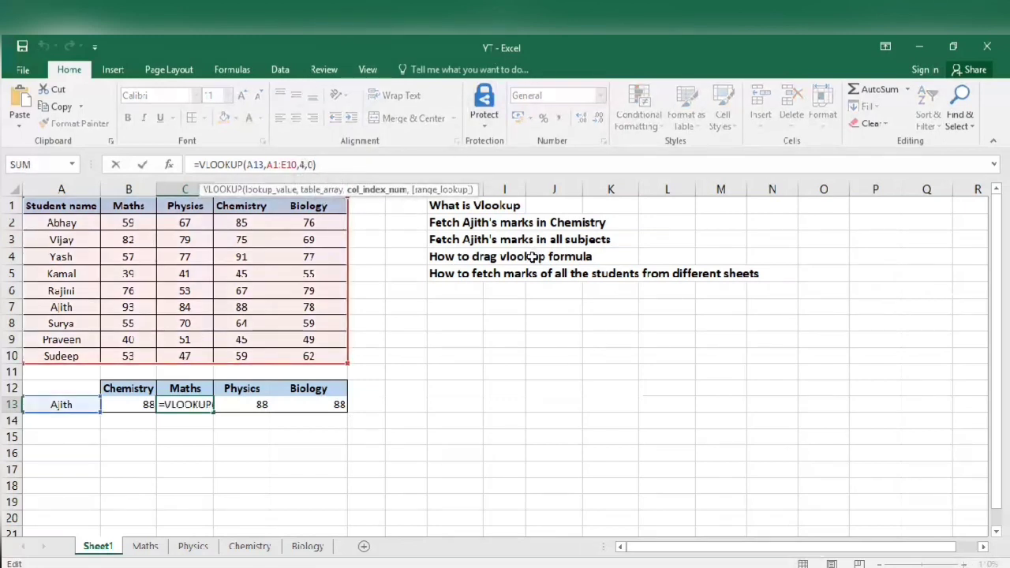
pyautogui.press('BackSpace')
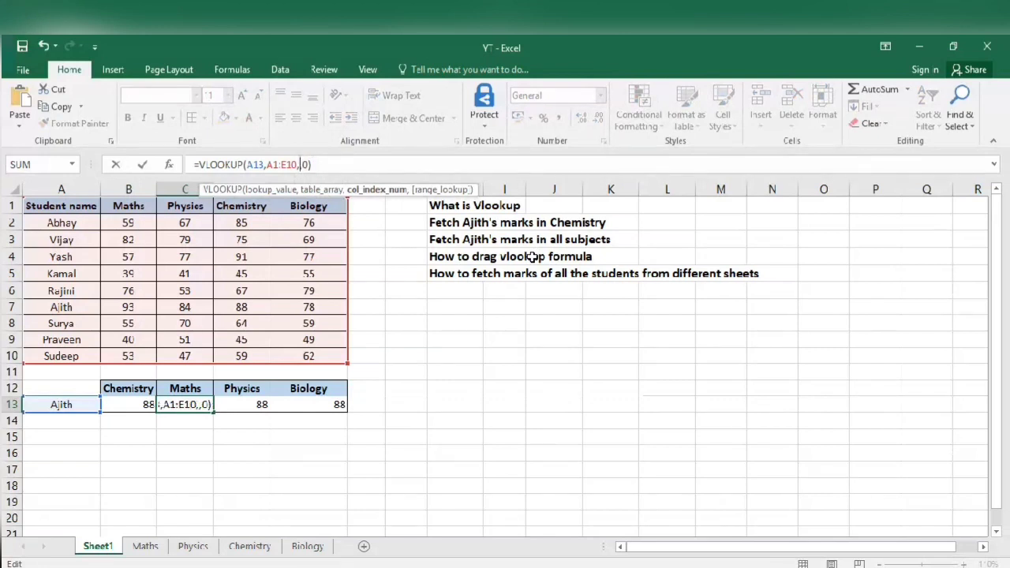
pyautogui.write('2')
pyautogui.press('Return')
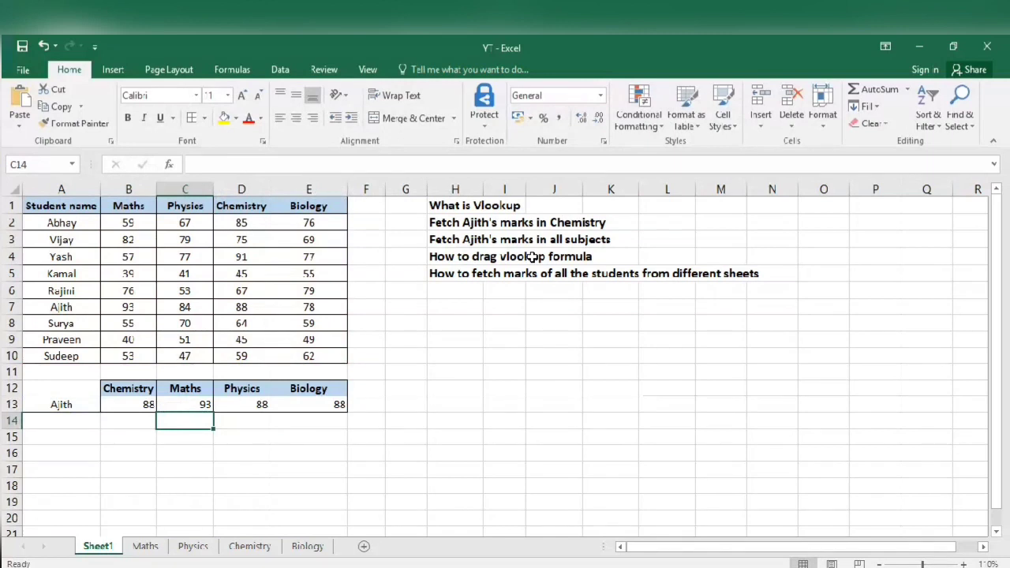
# Step: Check the fetched Maths mark against the student's Maths mark in row 7 of the marks table
pyautogui.press('Up')
pyautogui.press('Up')
pyautogui.press('Up')
pyautogui.press('Up')
pyautogui.press('Up')
pyautogui.press('Up')
pyautogui.press('Up')
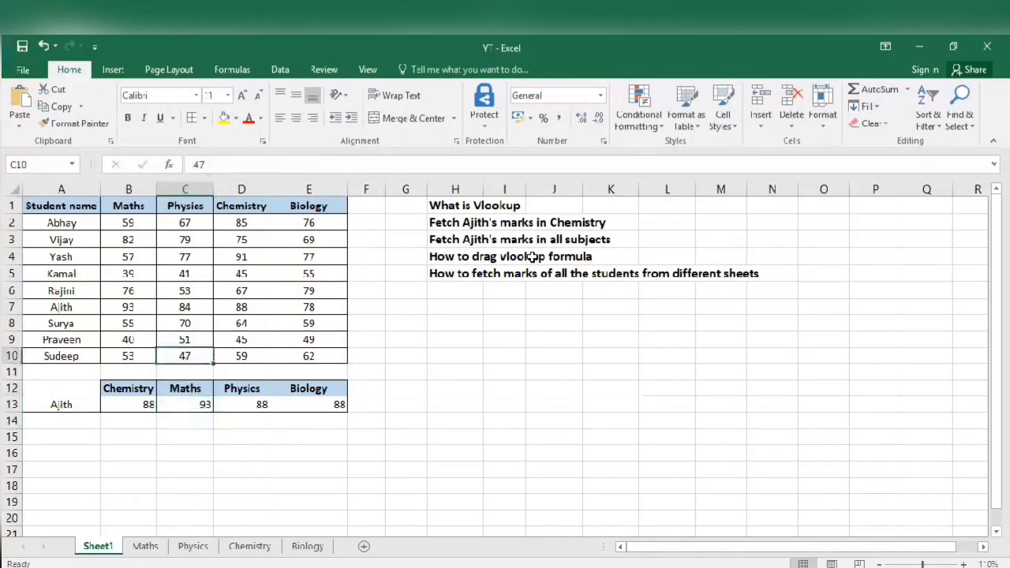
pyautogui.press('Left')
# Step: Change the column index in the Physics formula in D13 to 3
pyautogui.press('Right')
pyautogui.press('Right')
pyautogui.press('Down')
pyautogui.press('Down')
pyautogui.press('Down')
pyautogui.press('Down')
pyautogui.press('Down')
pyautogui.press('Down')
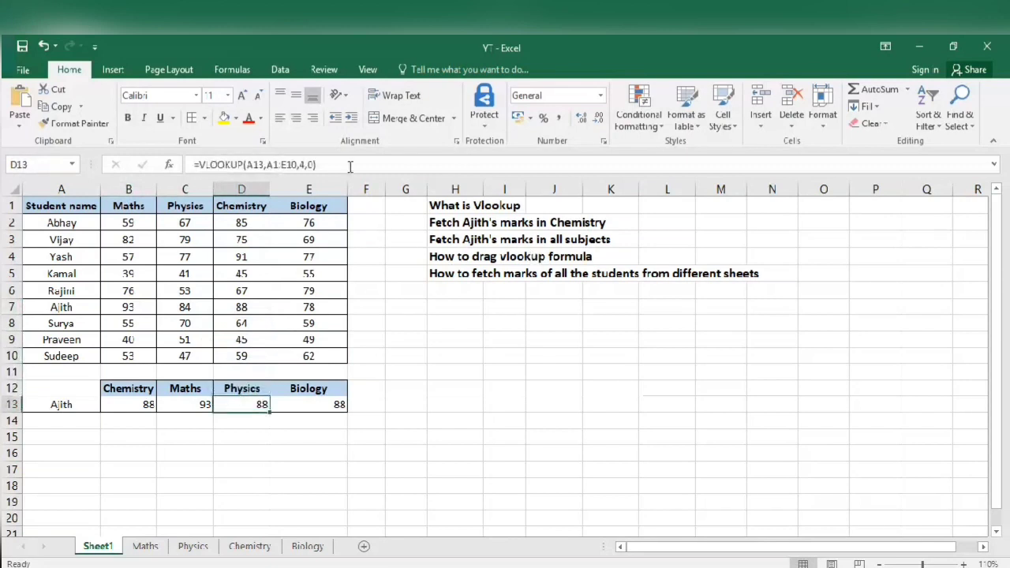
pyautogui.click(305, 168)
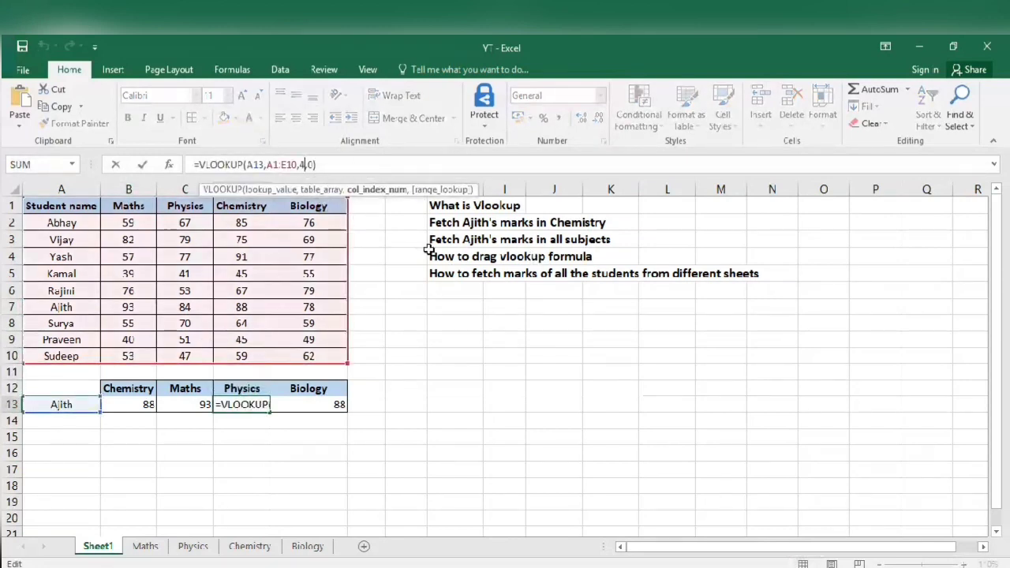
pyautogui.press('BackSpace')
pyautogui.write('3')
pyautogui.press('Return')
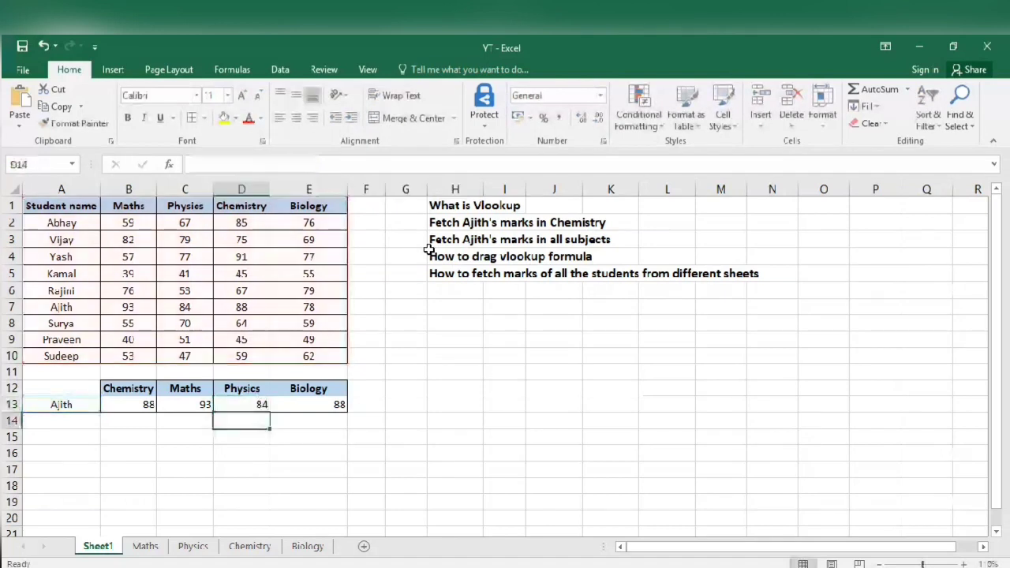
# Step: Change the column index in the Biology formula in E13 to 5
pyautogui.press('Up')
pyautogui.press('Right')
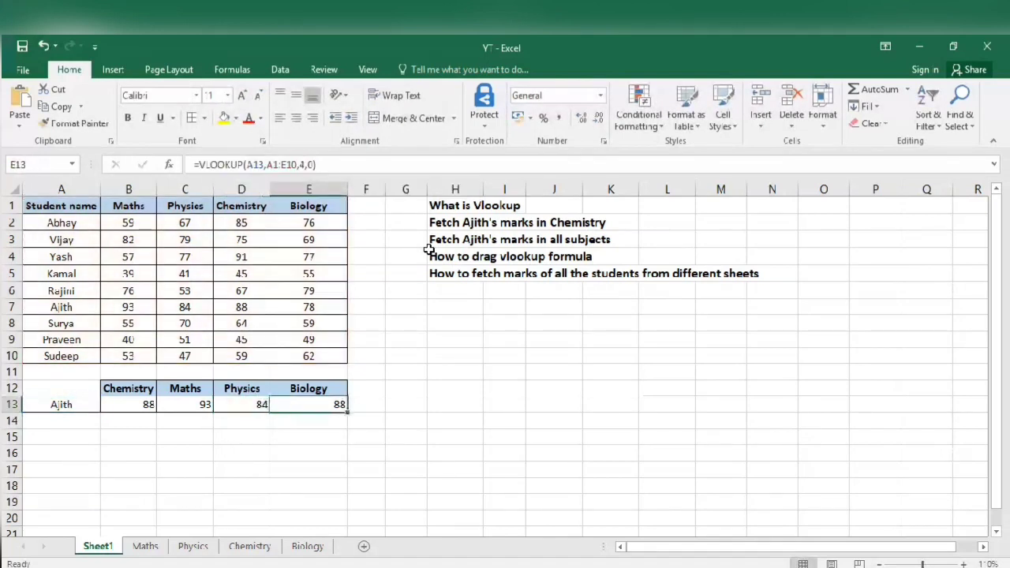
pyautogui.click(302, 165)
pyautogui.press('BackSpace')
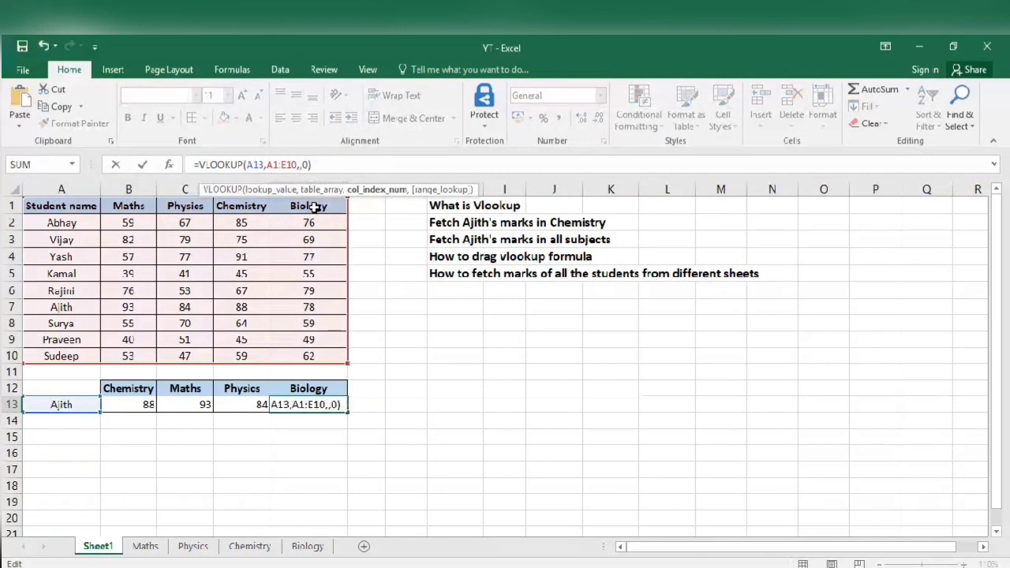
pyautogui.write('5')
pyautogui.press('Return')
# Step: Check the fetched marks in row 13 against the same student's marks in row 7 of the marks table
pyautogui.press('Up')
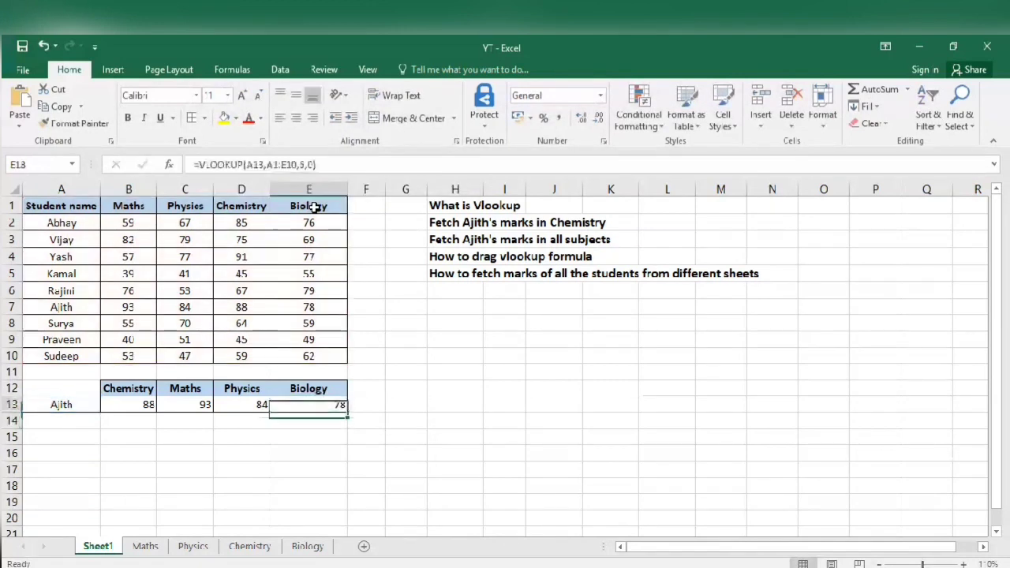
pyautogui.press('Left')
pyautogui.press('Left')
pyautogui.press('Left')
pyautogui.press('Right')
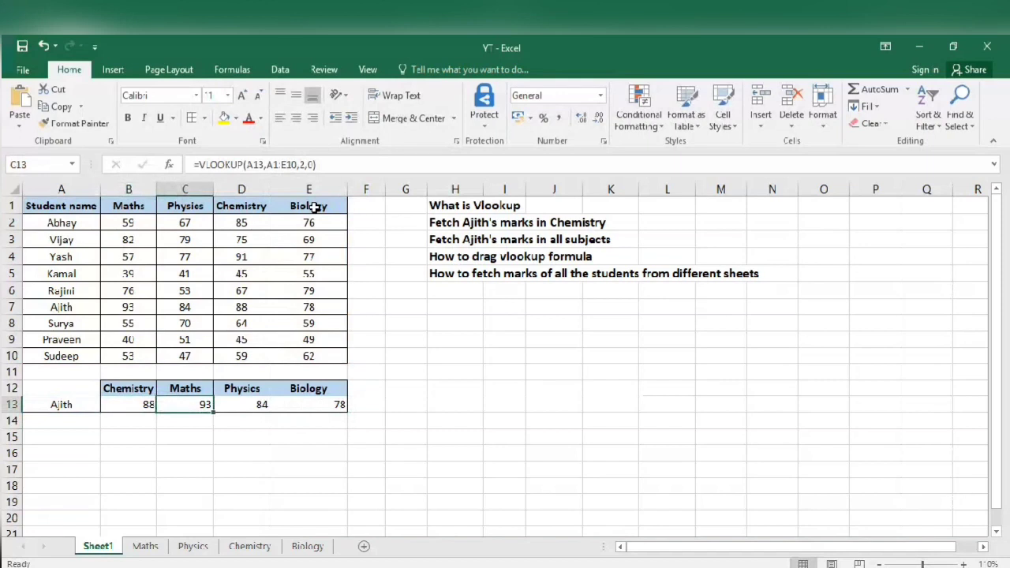
pyautogui.press('Up')
pyautogui.press('Up')
pyautogui.press('Up')
pyautogui.press('Up')
pyautogui.press('Up')
pyautogui.press('Up')
pyautogui.press('Up')
pyautogui.press('Up')
pyautogui.press('Down')
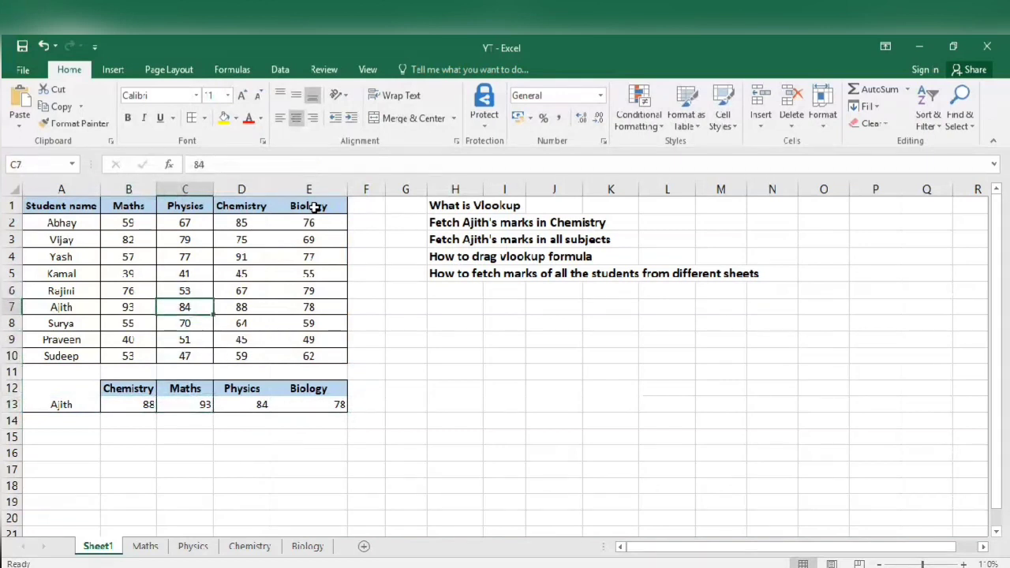
pyautogui.press('Down')
pyautogui.press('Up')
pyautogui.press('Right')
pyautogui.press('Right')
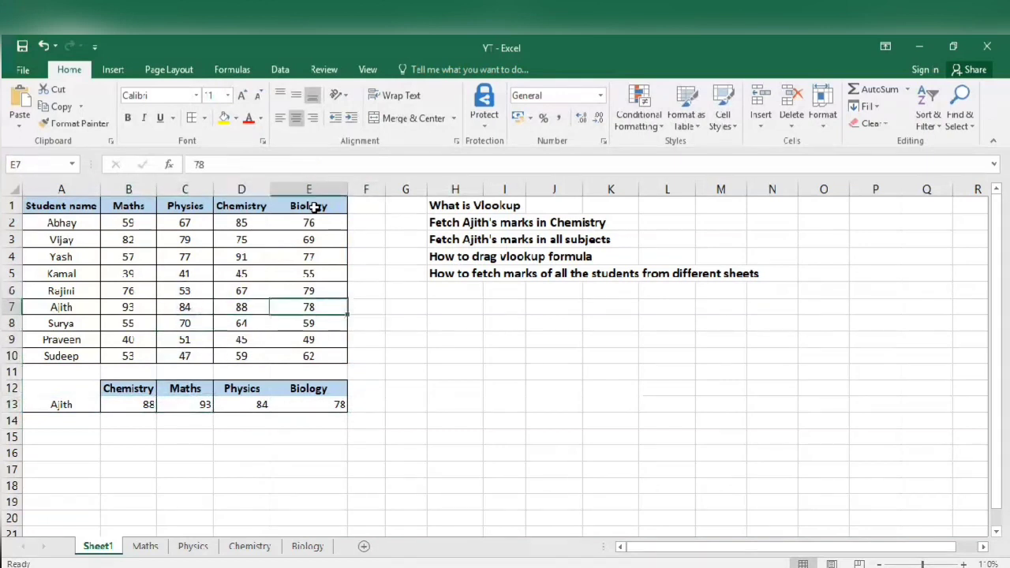
pyautogui.press('Left')
pyautogui.press('Left')
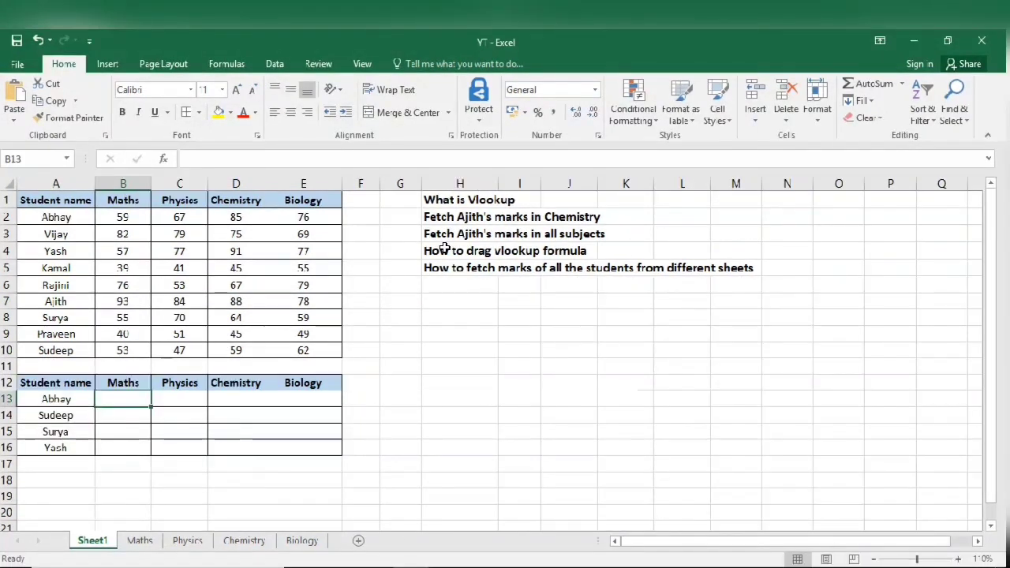
# Step: Review the formula-dragging topic in H4, the student names in A13:A16 and the empty Maths cells beside them
pyautogui.click(451, 251)
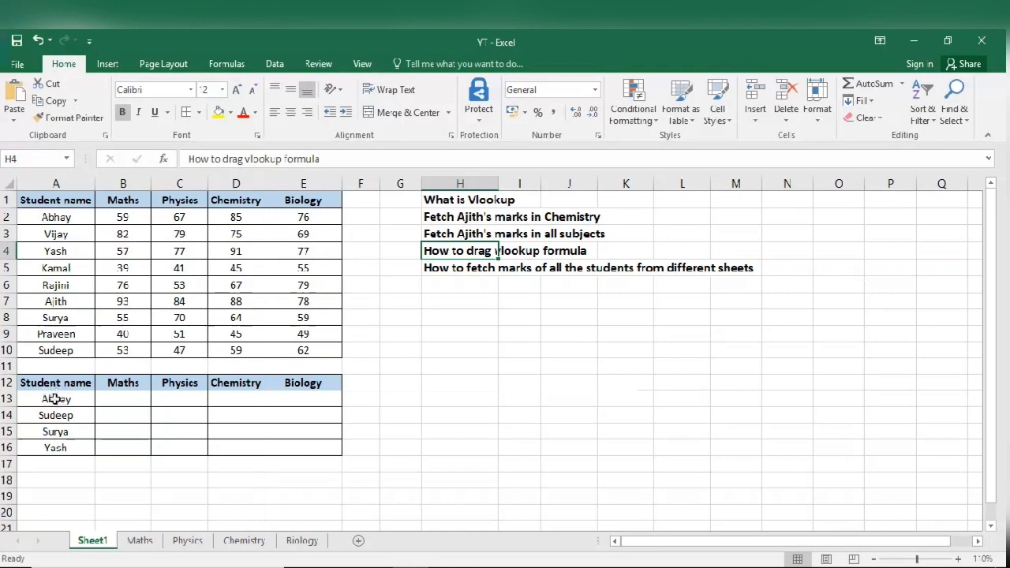
pyautogui.moveTo(51, 398); pyautogui.dragTo(58, 447)
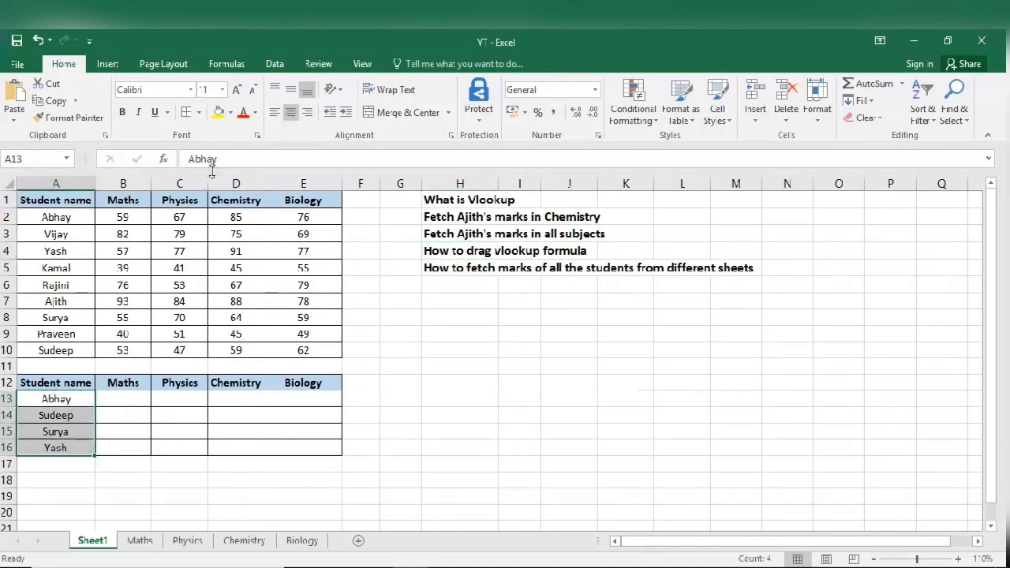
pyautogui.click(122, 398)
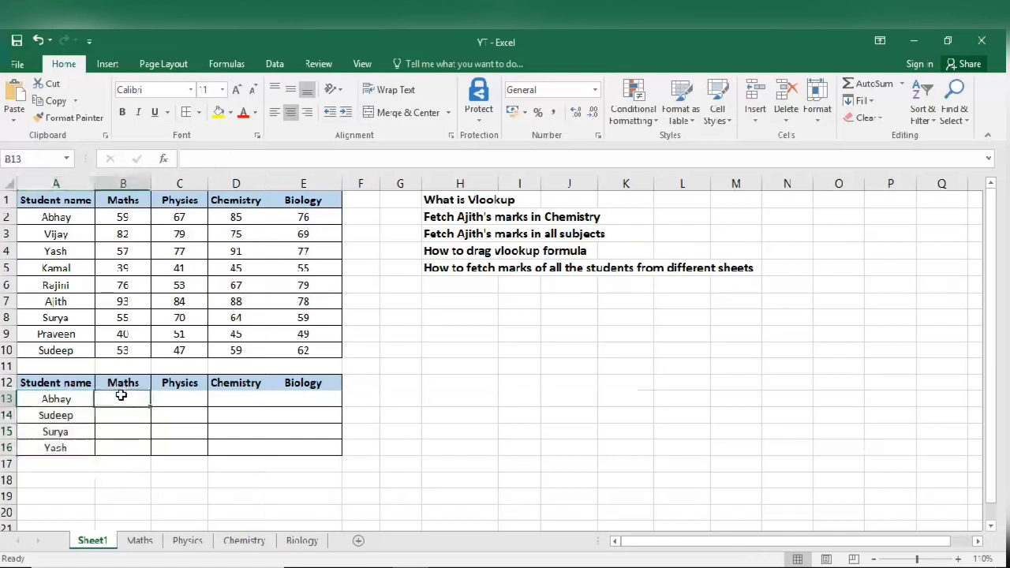
pyautogui.click(122, 412)
pyautogui.click(122, 430)
pyautogui.click(116, 447)
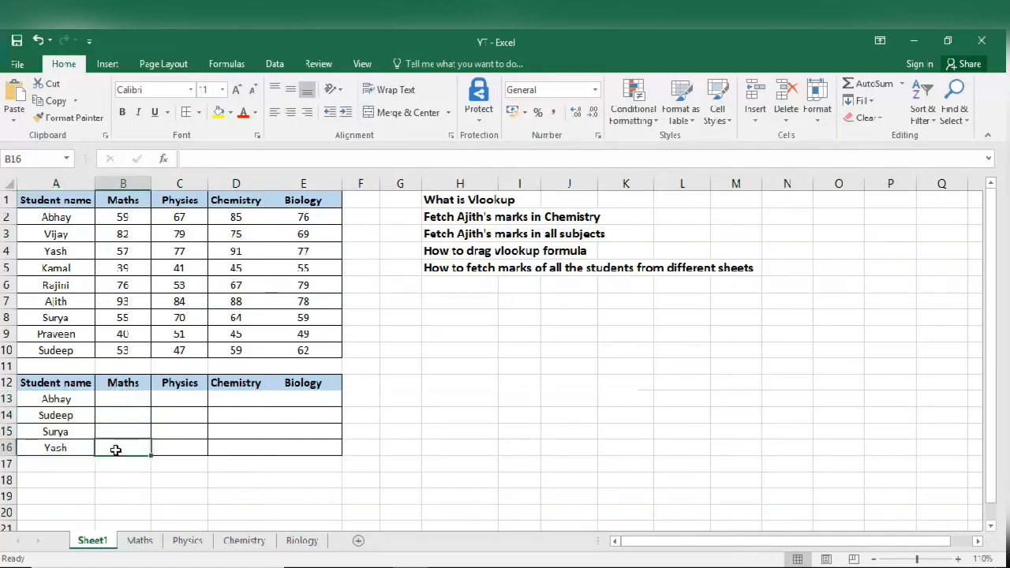
# Step: Enter the formula =VLOOKUP(A13,A1:E10,2,0) in B13 to fetch the first listed student's Maths mark
pyautogui.click(111, 401)
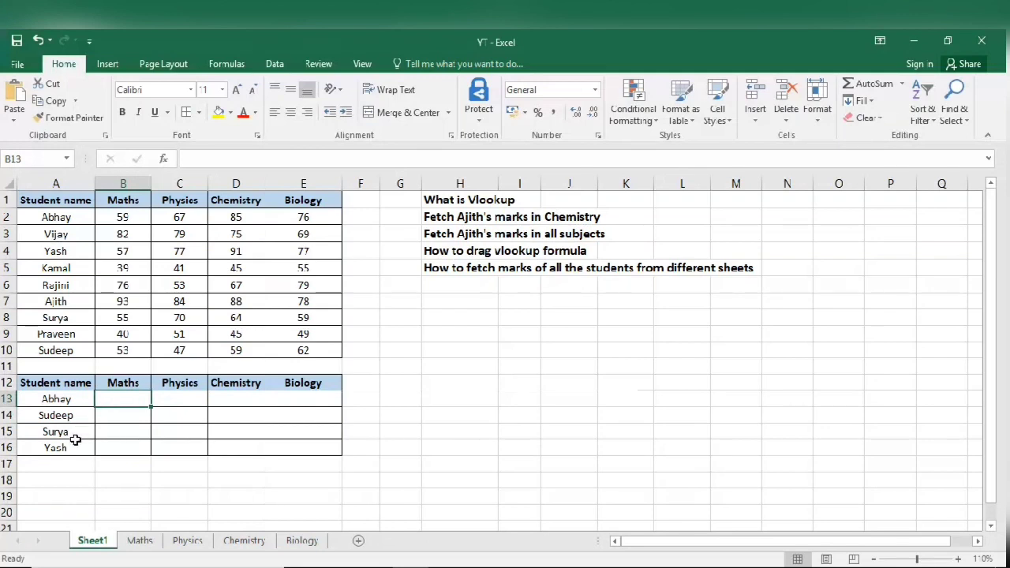
pyautogui.write('=vl')
pyautogui.press('Tab')
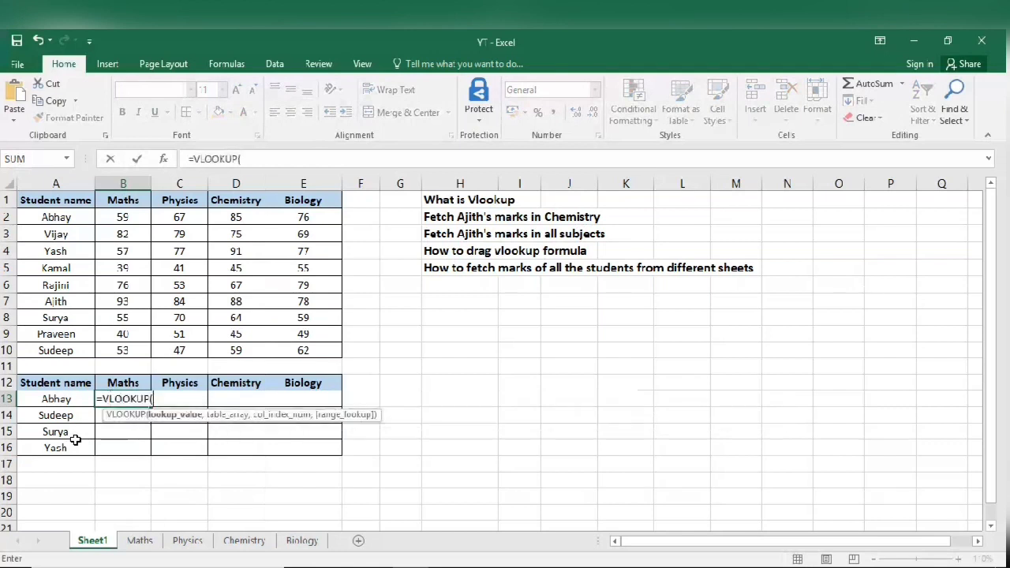
pyautogui.press('Left')
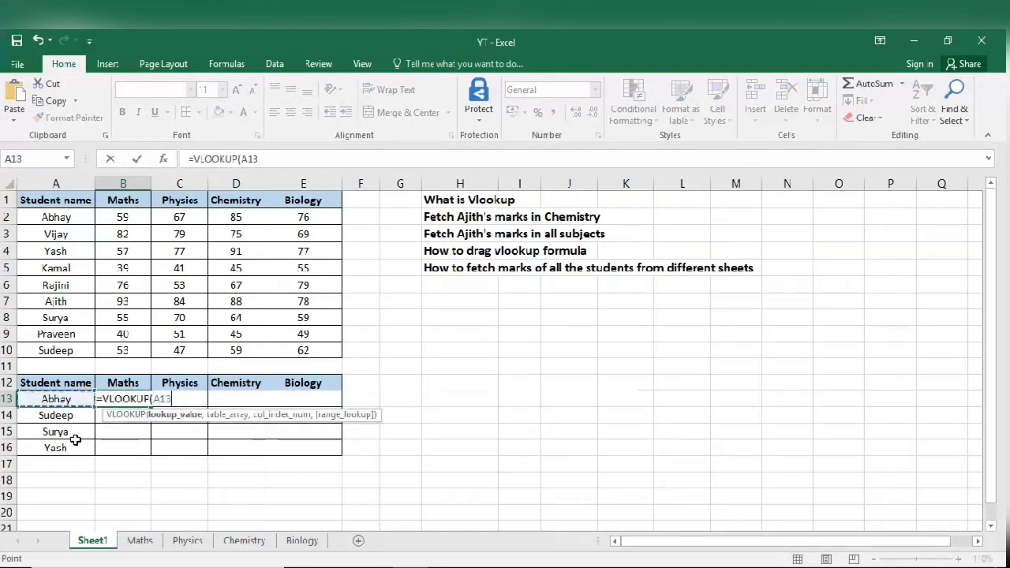
pyautogui.write(',')
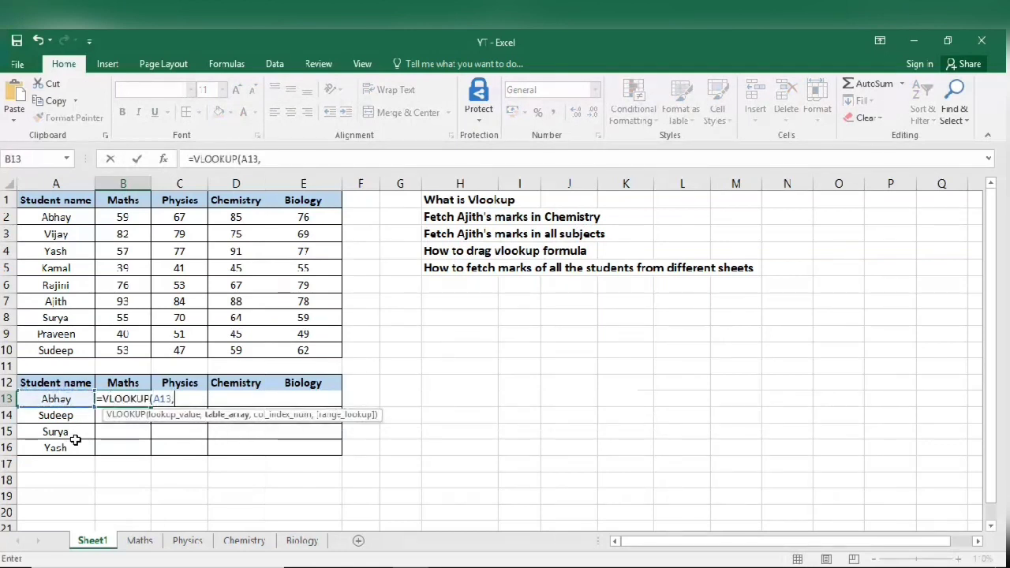
pyautogui.click(45, 199)
pyautogui.hotkey('ctrl', 'shift', 'Right')
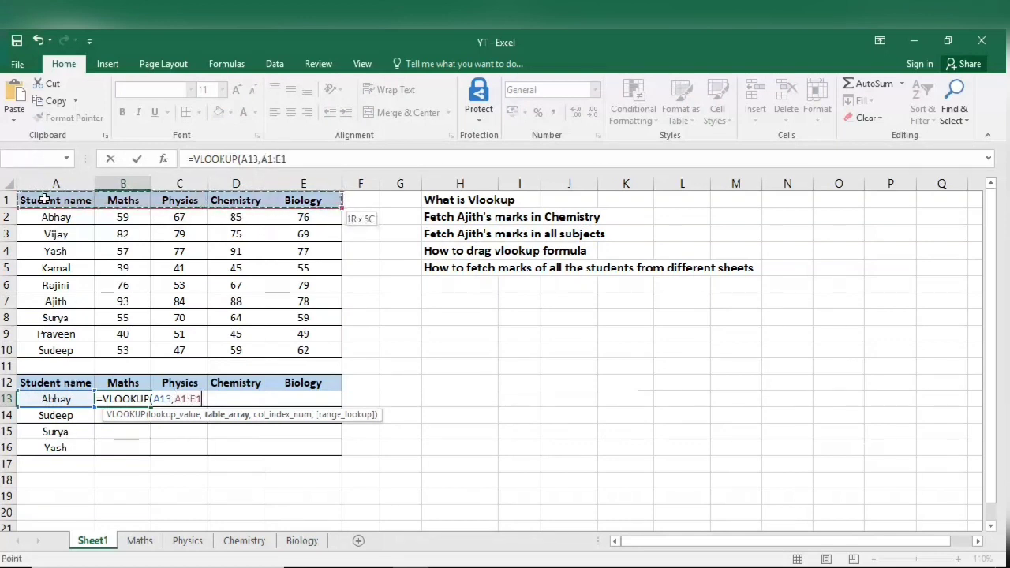
pyautogui.hotkey('ctrl', 'shift', 'Down')
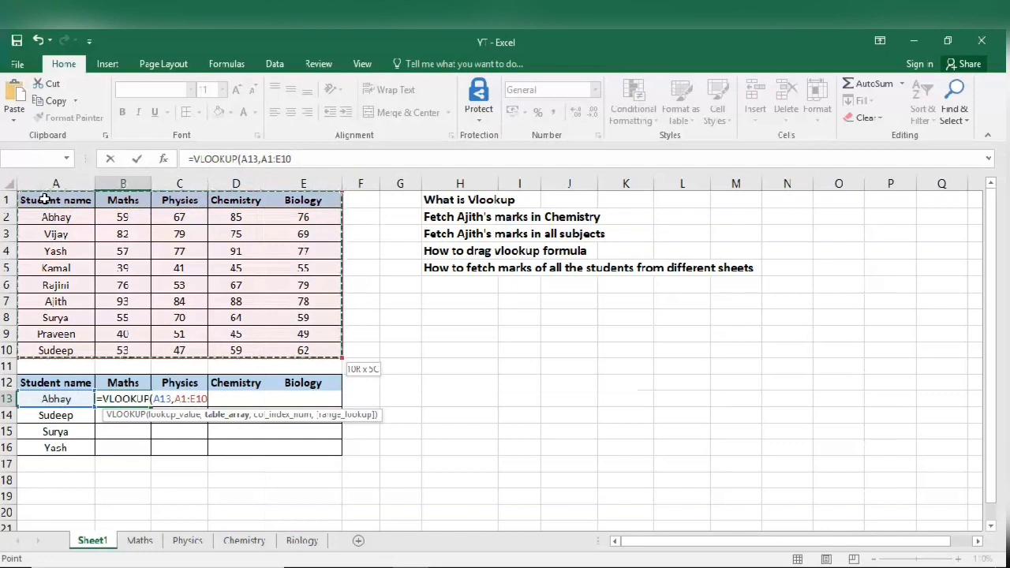
pyautogui.write(',')
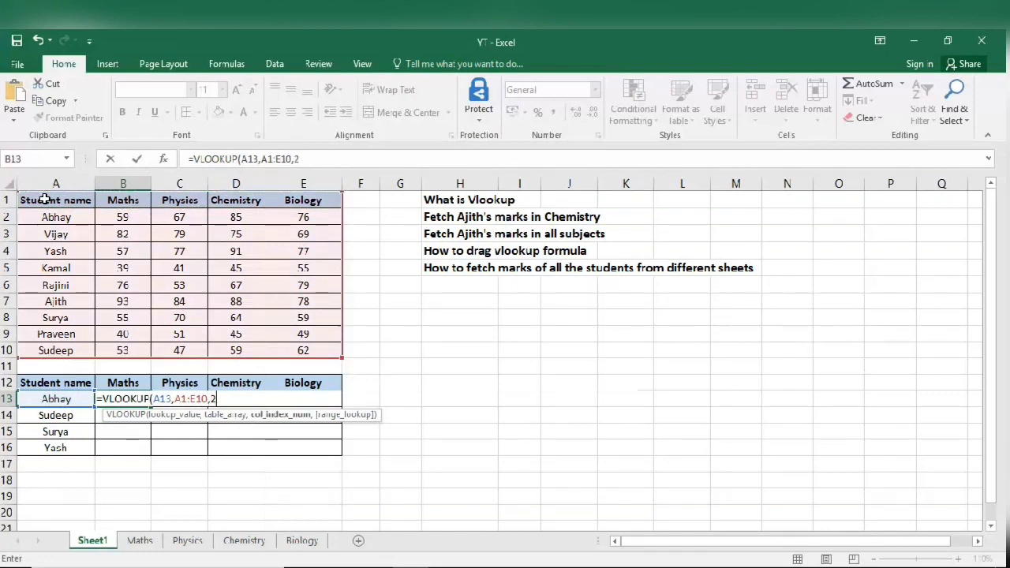
pyautogui.write('2,')
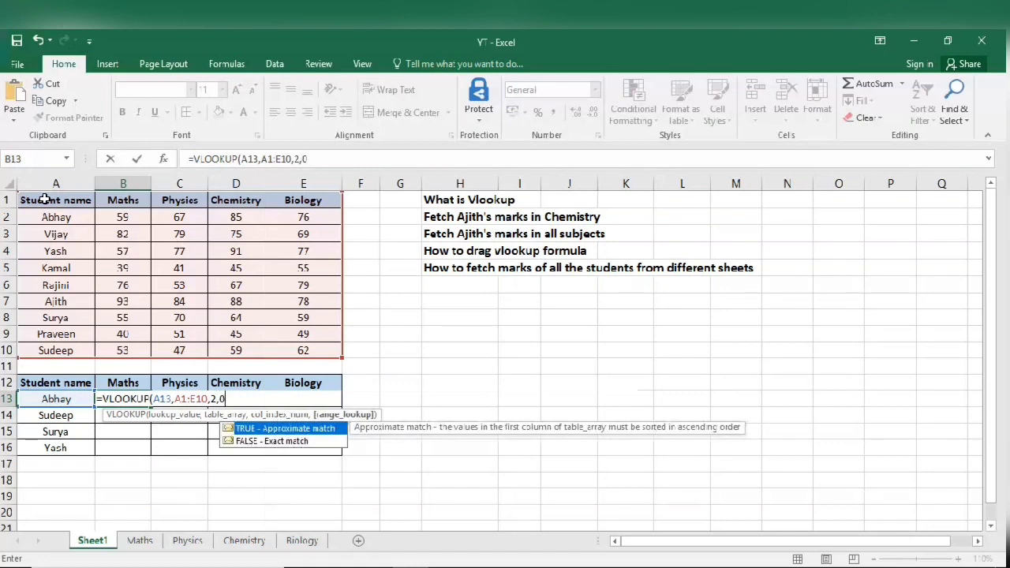
pyautogui.write('0)')
pyautogui.press('Return')
pyautogui.press('Up')
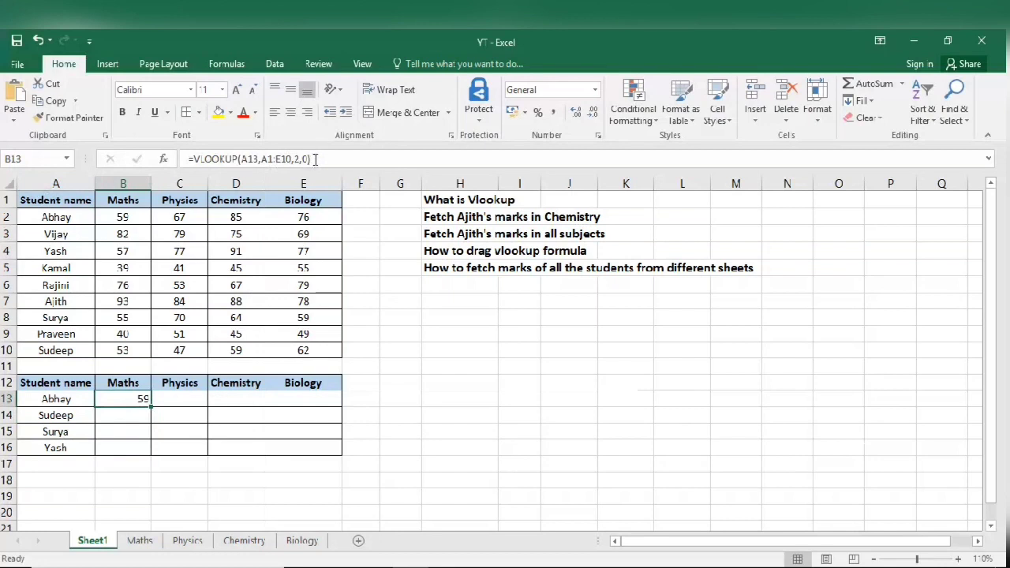
# Step: Copy the VLOOKUP formula text from B13 and paste it unchanged into C13, D13 and E13
pyautogui.moveTo(313, 158); pyautogui.dragTo(177, 161)
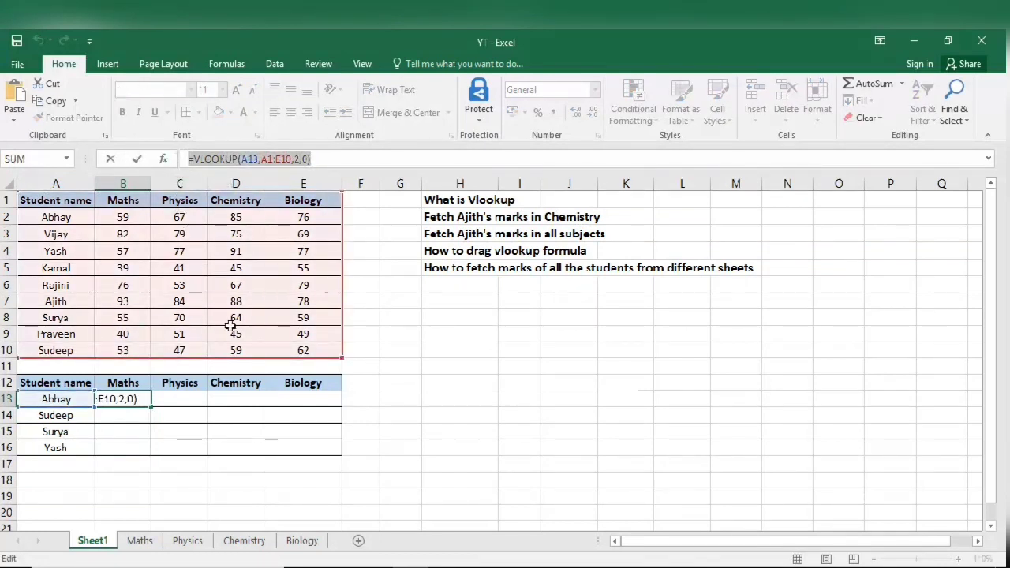
pyautogui.press('Return')
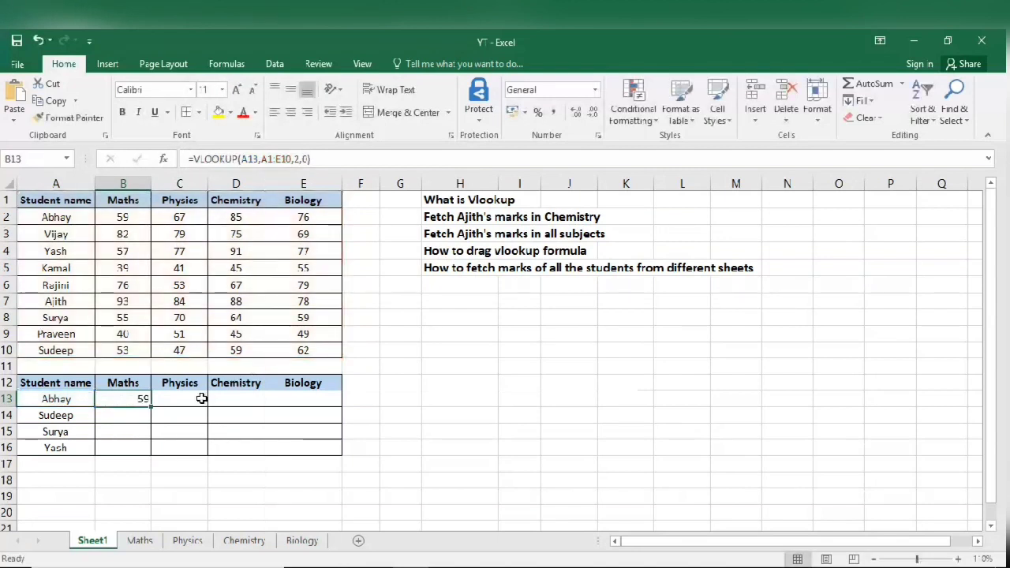
pyautogui.click(198, 399)
pyautogui.hotkey('ctrl', 'v')
pyautogui.press('Right')
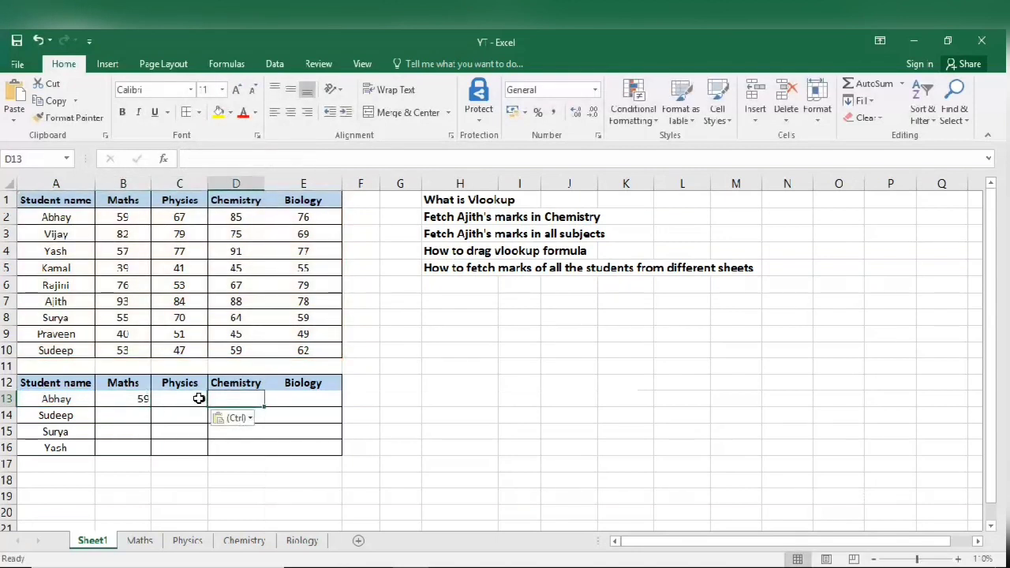
pyautogui.hotkey('ctrl', 'v')
pyautogui.press('Right')
pyautogui.hotkey('ctrl', 'v')
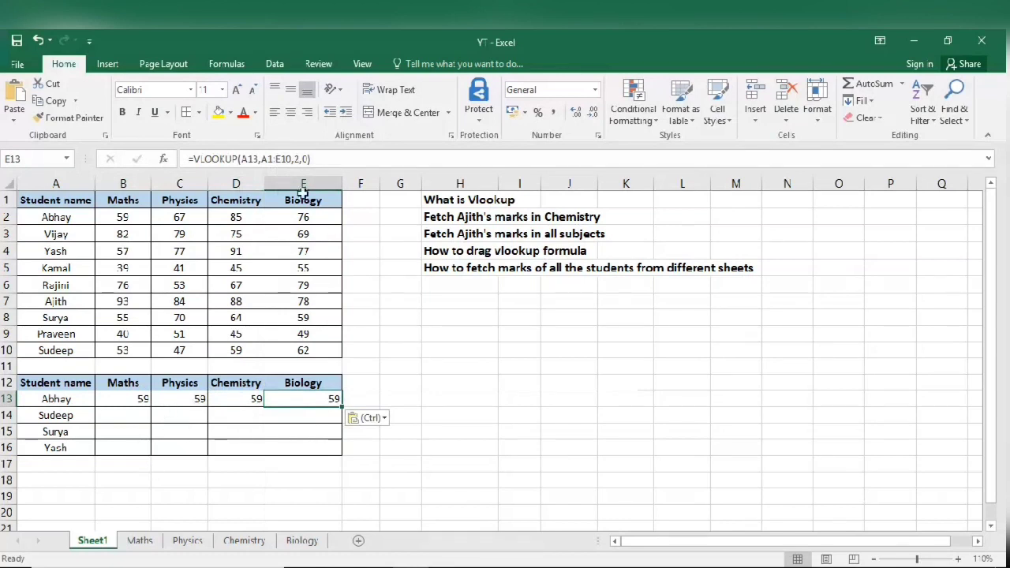
# Step: Change the column index in the Physics formula in C13 to 3
pyautogui.click(183, 400)
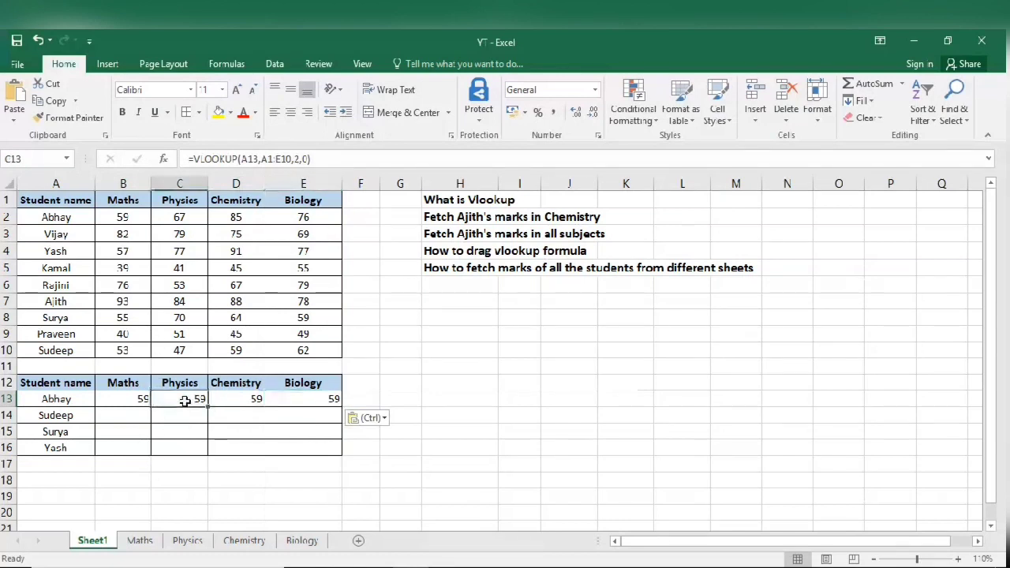
pyautogui.click(295, 158)
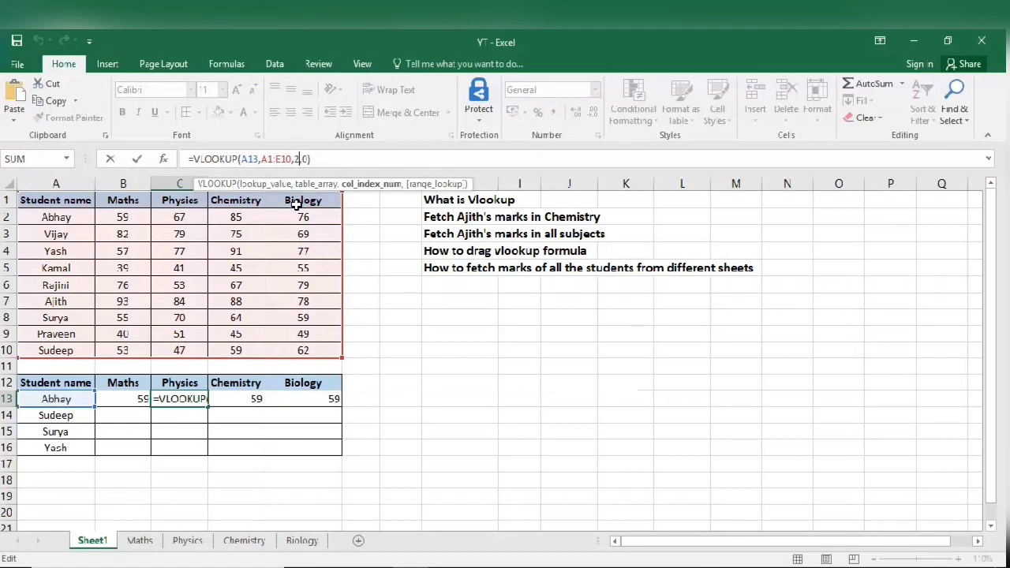
pyautogui.press('BackSpace')
pyautogui.write('3')
pyautogui.press('Return')
# Step: Change the column index in the Chemistry formula in D13 to 4
pyautogui.press('Up')
pyautogui.press('Right')
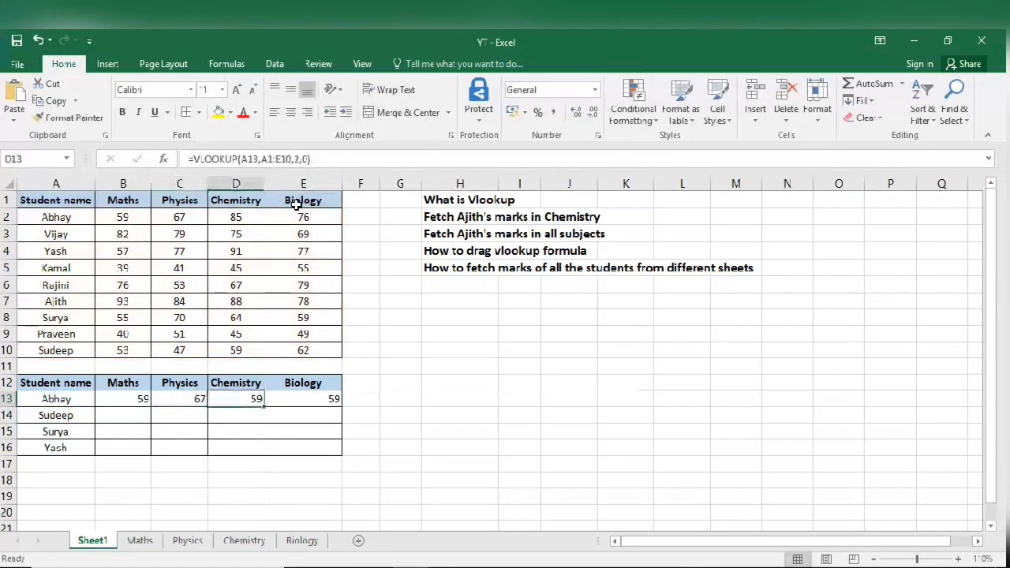
pyautogui.click(297, 158)
pyautogui.press('BackSpace')
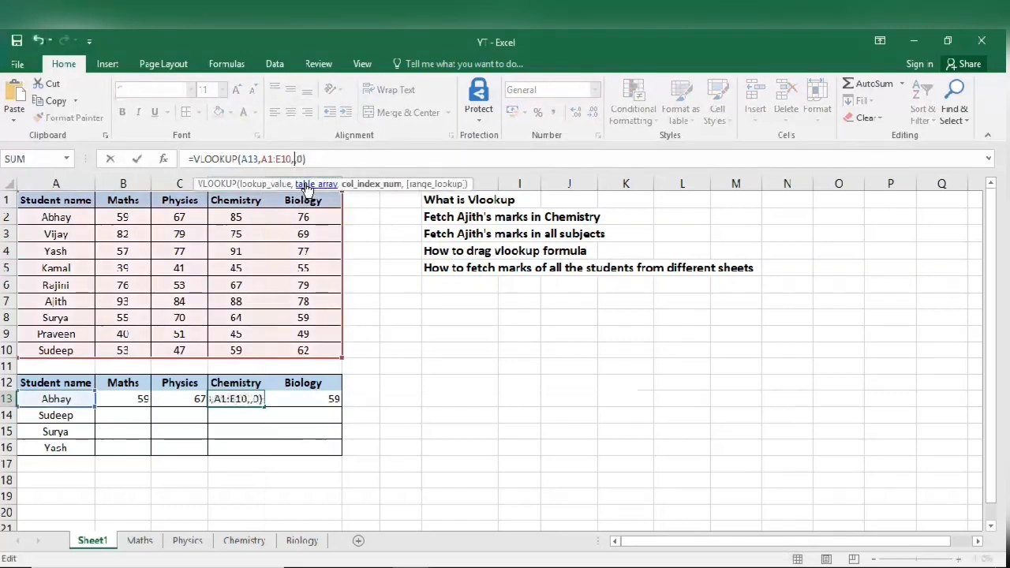
pyautogui.write('4')
pyautogui.press('Return')
# Step: Set the column index in the Biology formula in E13 to 5
pyautogui.press('Up')
pyautogui.press('Right')
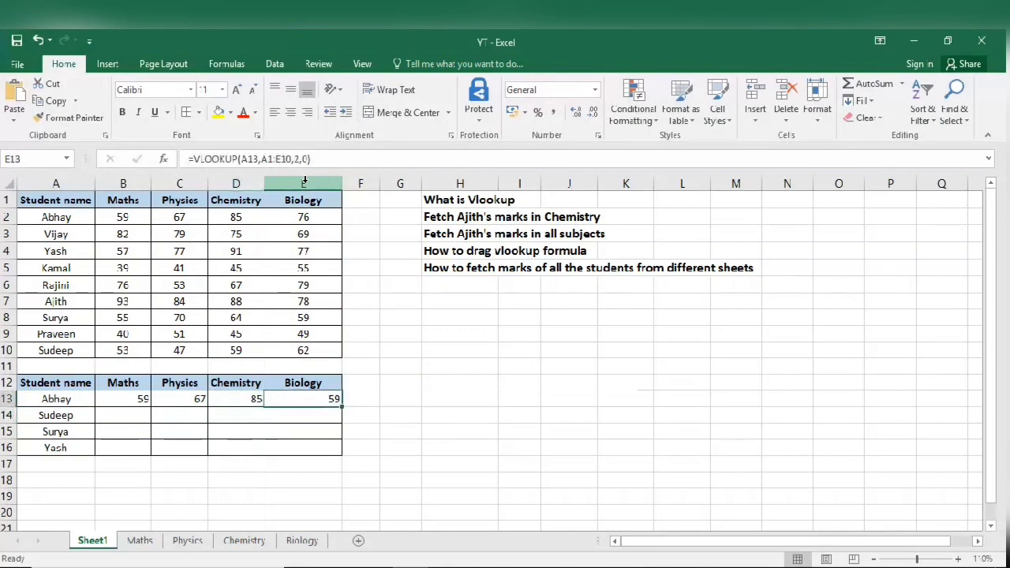
pyautogui.click(294, 160)
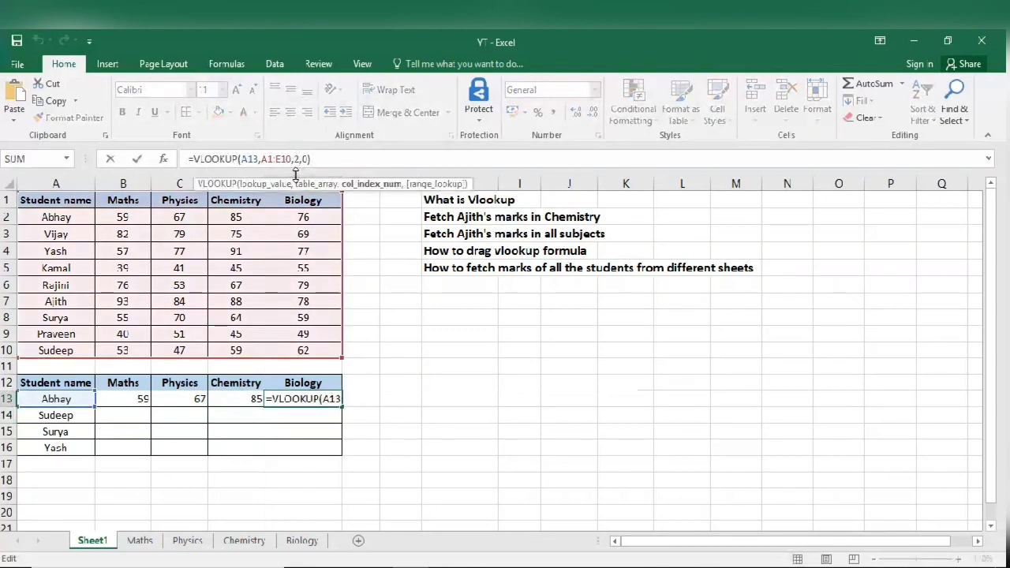
pyautogui.press('BackSpace')
pyautogui.write('5')
pyautogui.press('Return')
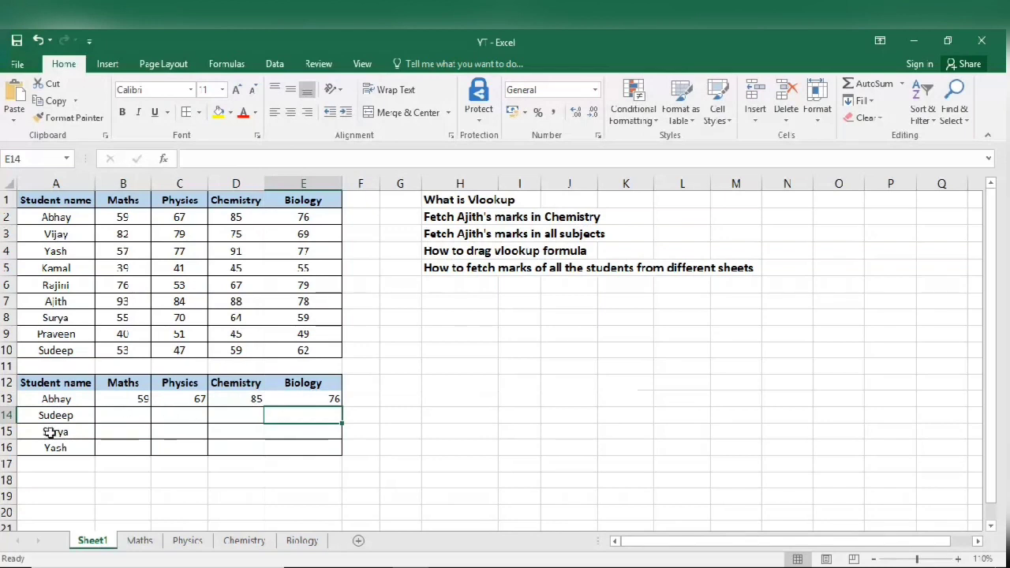
# Step: Fill the row 13 VLOOKUP formulas down through row 16 for all four subjects, covering B13:E16
pyautogui.click(66, 402)
pyautogui.click(59, 448)
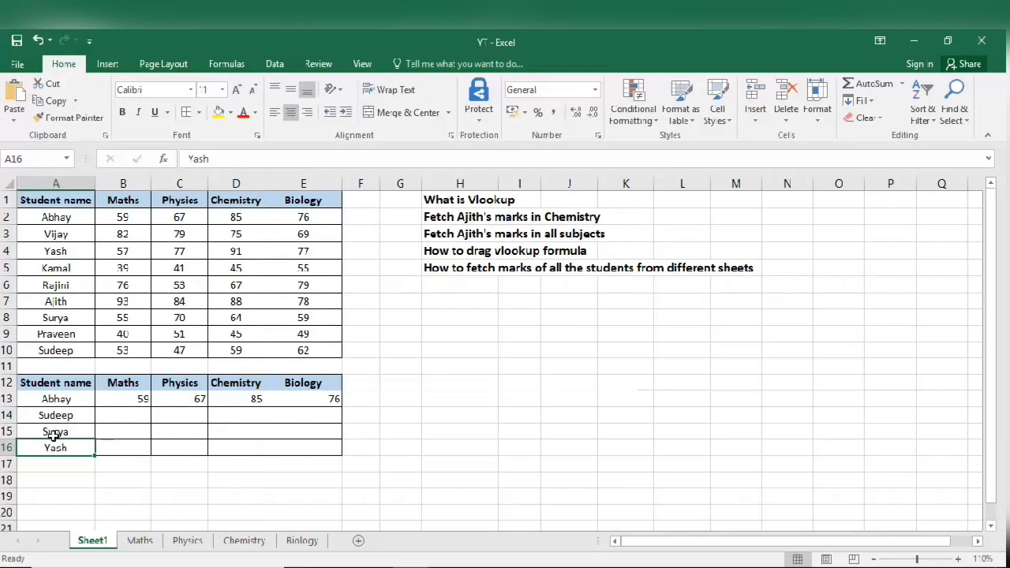
pyautogui.press('Right')
pyautogui.hotkey('shift', 'Right')
pyautogui.hotkey('shift', 'Right')
pyautogui.hotkey('shift', 'Right')
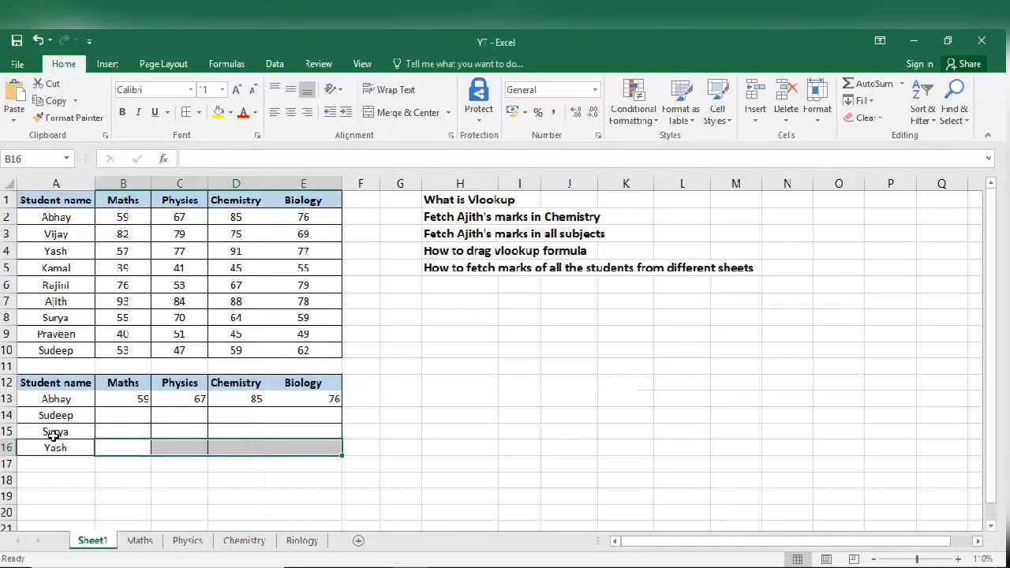
pyautogui.hotkey('shift', 'Up')
pyautogui.hotkey('shift', 'Up')
pyautogui.hotkey('shift', 'Up')
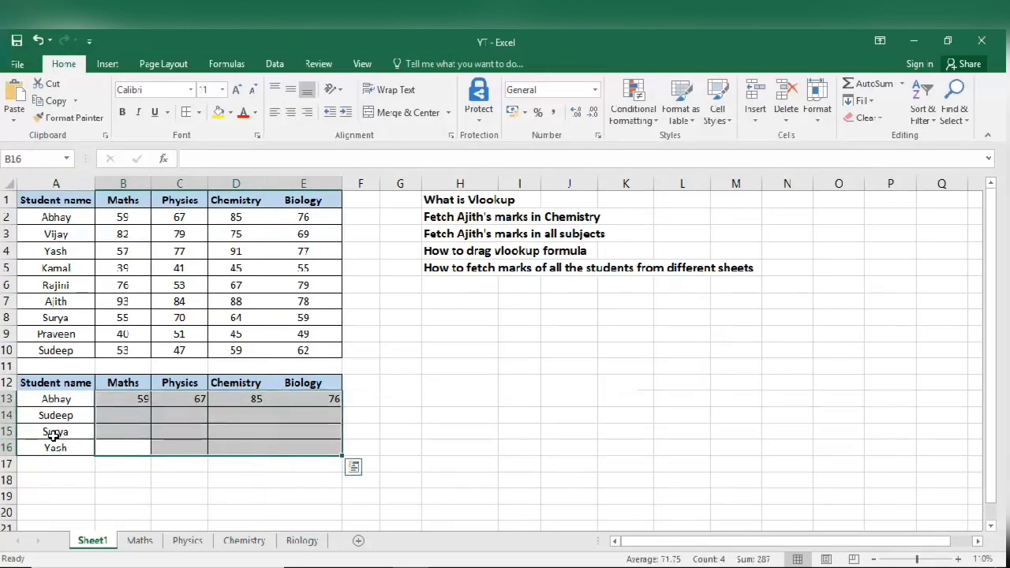
pyautogui.hotkey('ctrl', 'd')
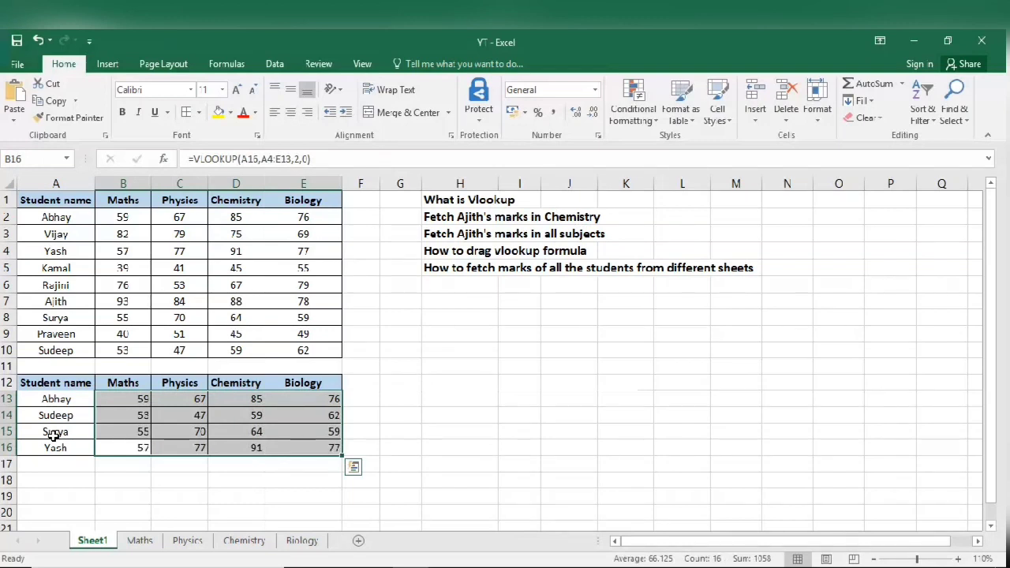
# Step: Check the filled VLOOKUP formulas and marks in rows 13 to 16 against the source marks table above
pyautogui.press('Right')
pyautogui.press('Left')
pyautogui.press('Left')
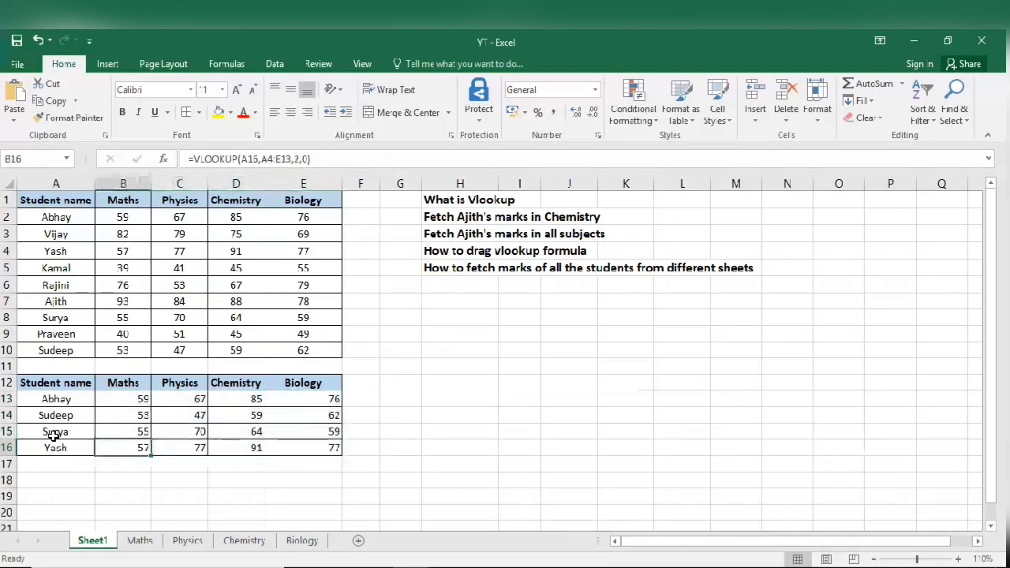
pyautogui.press('Right')
pyautogui.press('Right')
pyautogui.press('Right')
pyautogui.press('Right')
pyautogui.press('Right')
pyautogui.press('Up')
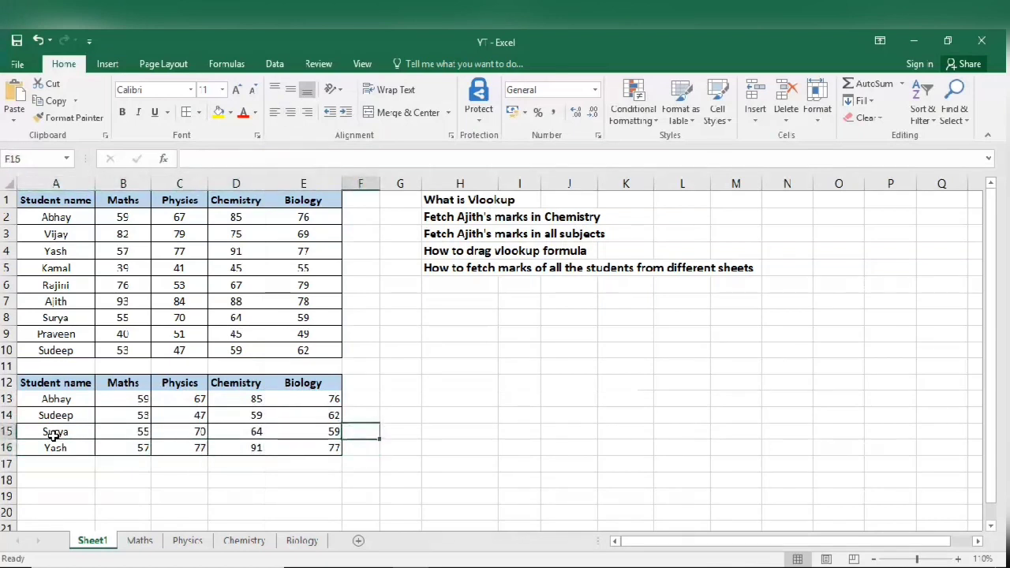
pyautogui.press('Left')
pyautogui.press('Left')
pyautogui.press('Left')
pyautogui.press('Left')
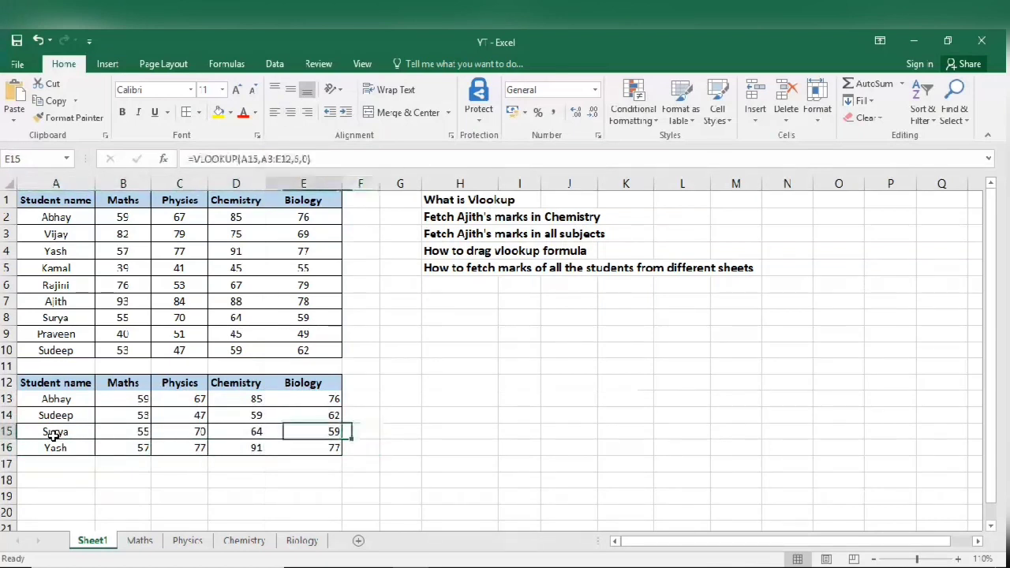
pyautogui.press('Down')
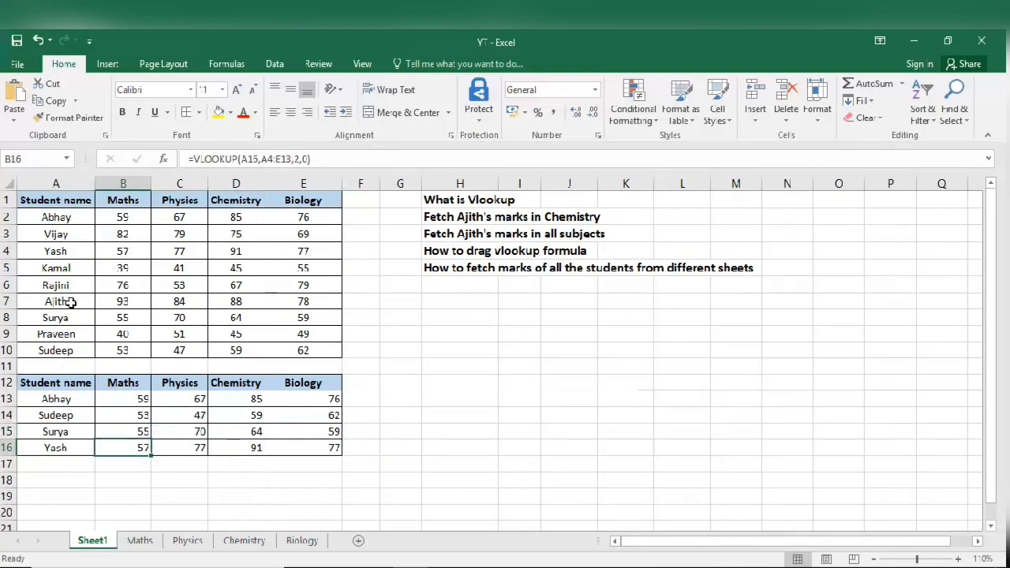
pyautogui.click(119, 250)
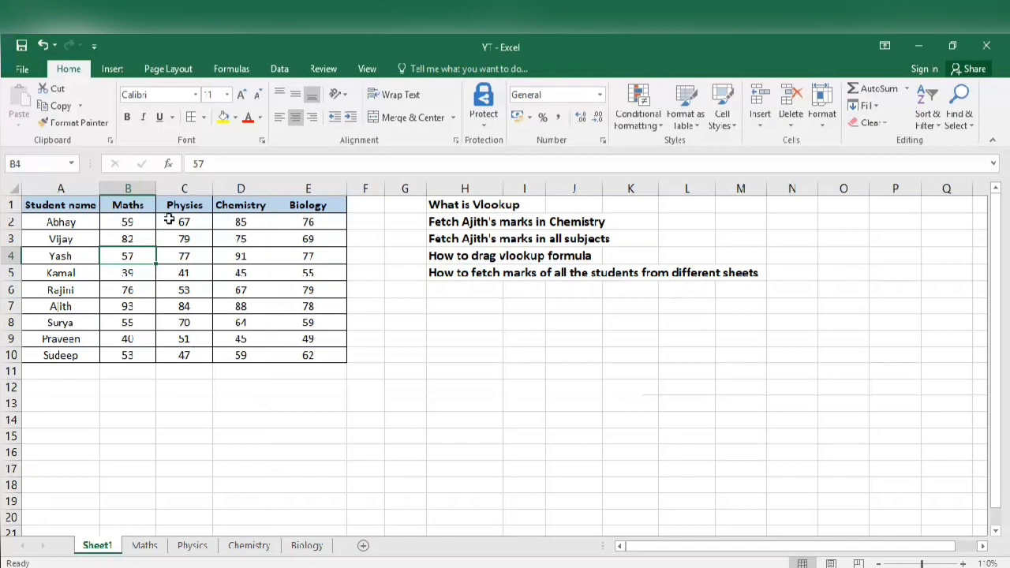
# Step: Clear all students' marks from B2:E10 on Sheet1, keeping the student names and subject headers
pyautogui.click(123, 224)
pyautogui.hotkey('shift', 'Right')
pyautogui.hotkey('shift', 'Right')
pyautogui.hotkey('shift', 'Right')
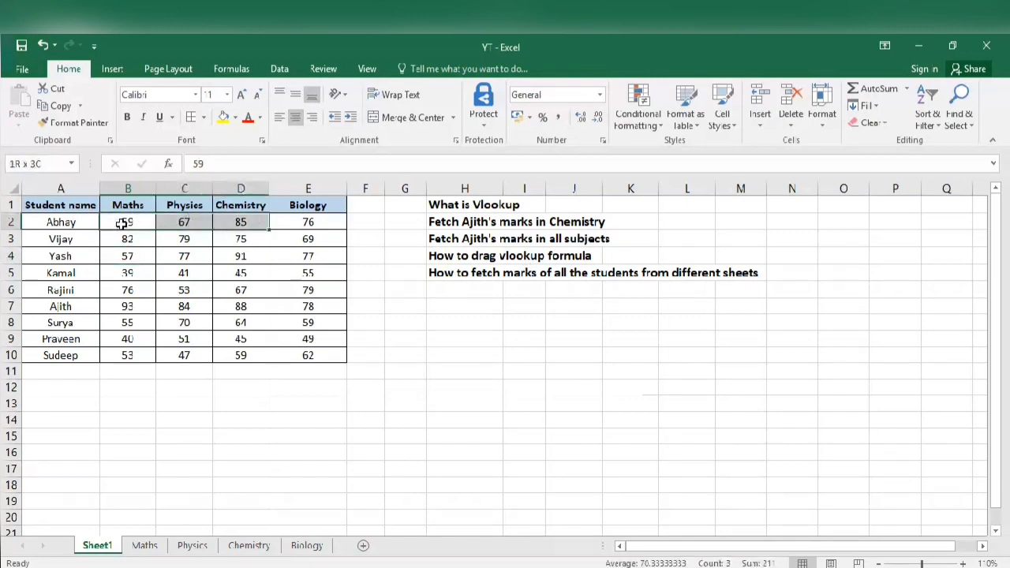
pyautogui.hotkey('ctrl', 'shift', 'Down')
pyautogui.press('Delete')
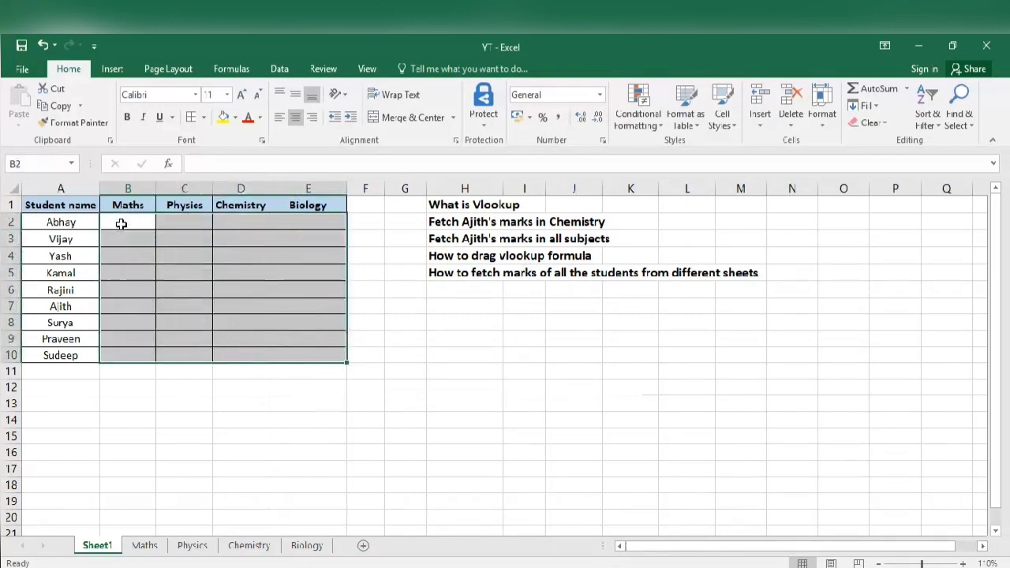
pyautogui.click(120, 225)
# Step: Look through the marks tables on the Maths, Physics, Chemistry and Biology sheets and return to Sheet1
pyautogui.click(146, 550)
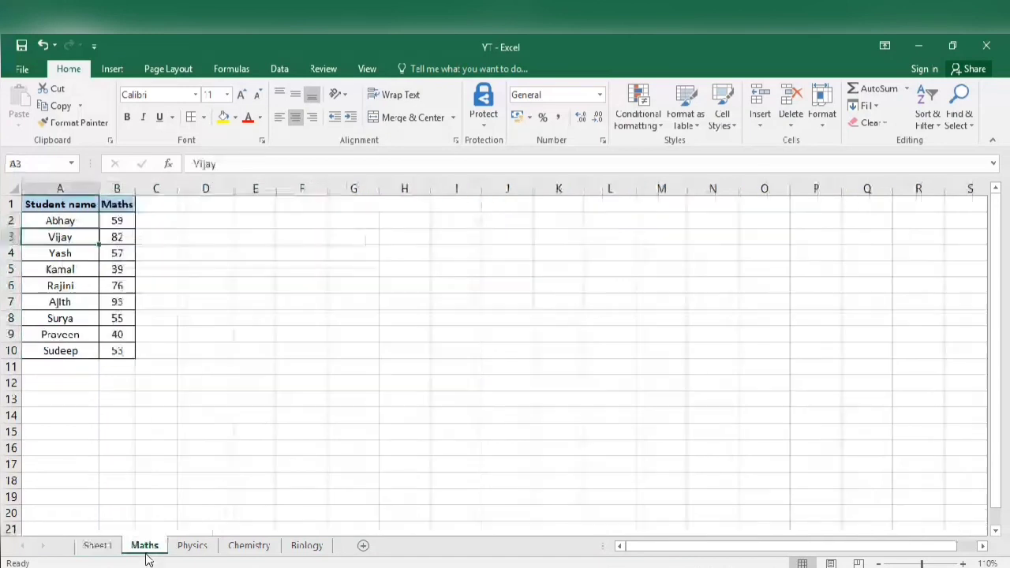
pyautogui.click(191, 545)
pyautogui.click(246, 546)
pyautogui.click(296, 549)
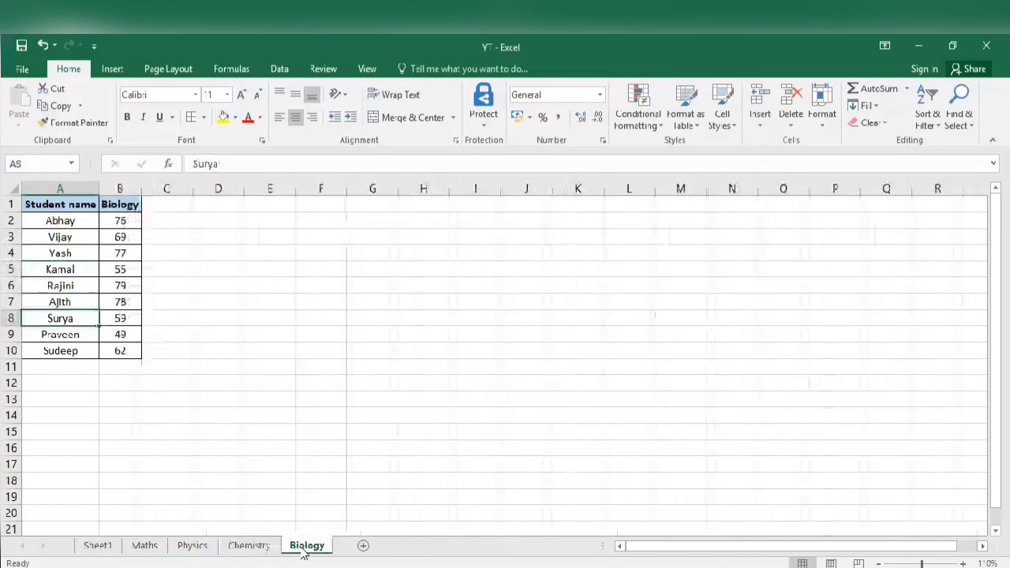
pyautogui.click(93, 548)
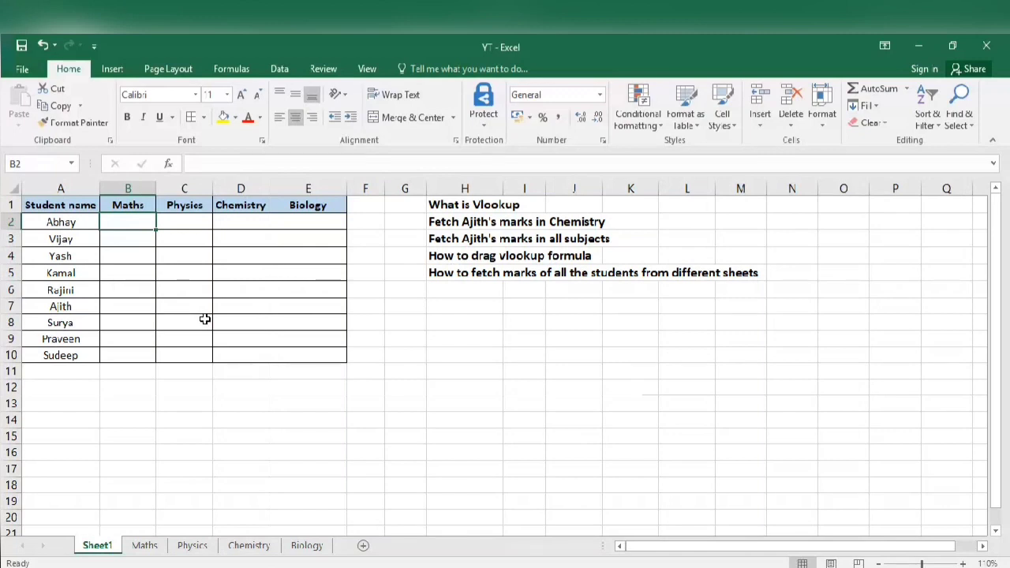
# Step: Start a VLOOKUP formula in B2 of Sheet1 with lookup value A2 and table array Maths!A1:B10
pyautogui.write('=vl')
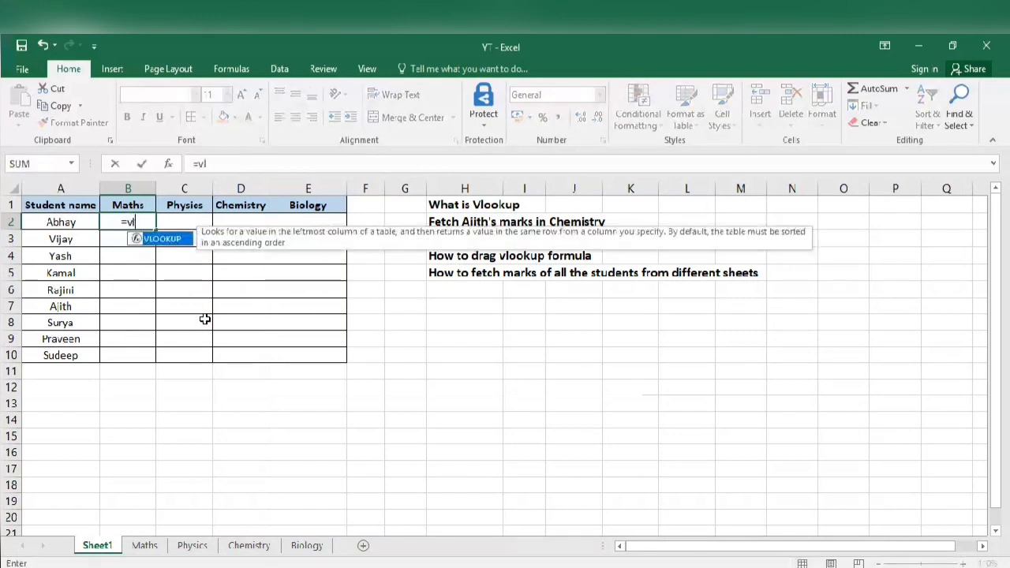
pyautogui.press('Tab')
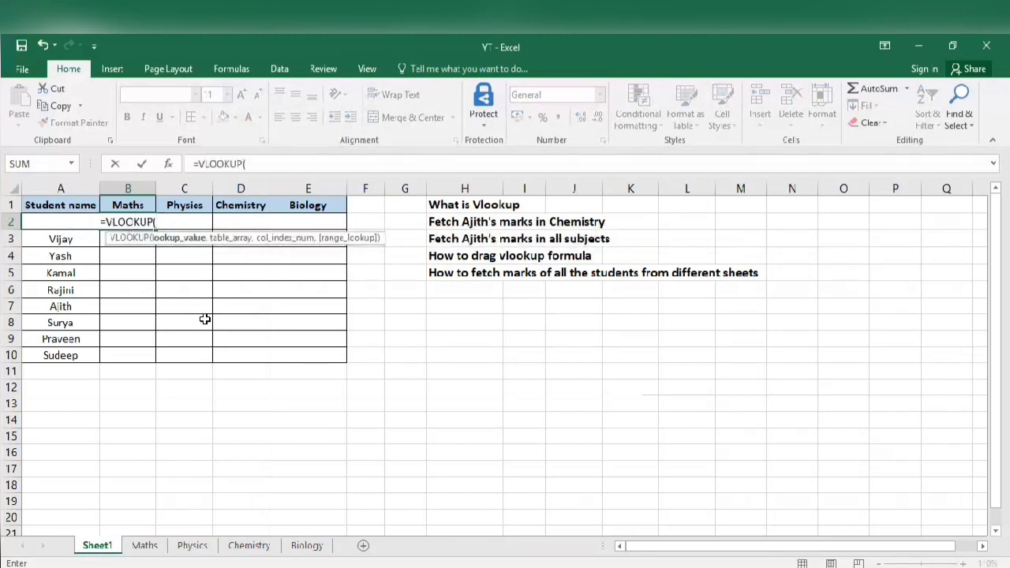
pyautogui.press('Left')
pyautogui.write(',')
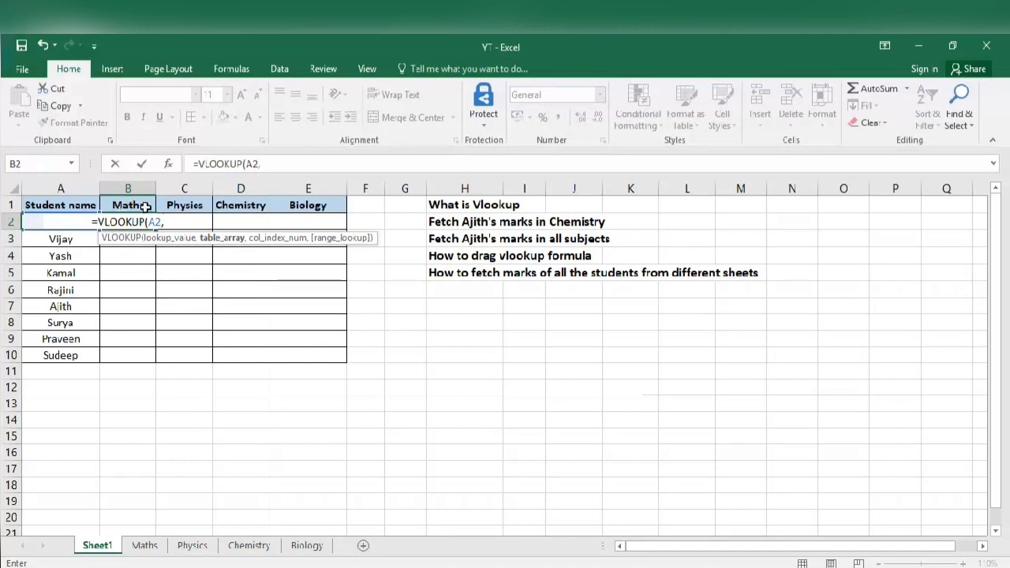
pyautogui.click(143, 545)
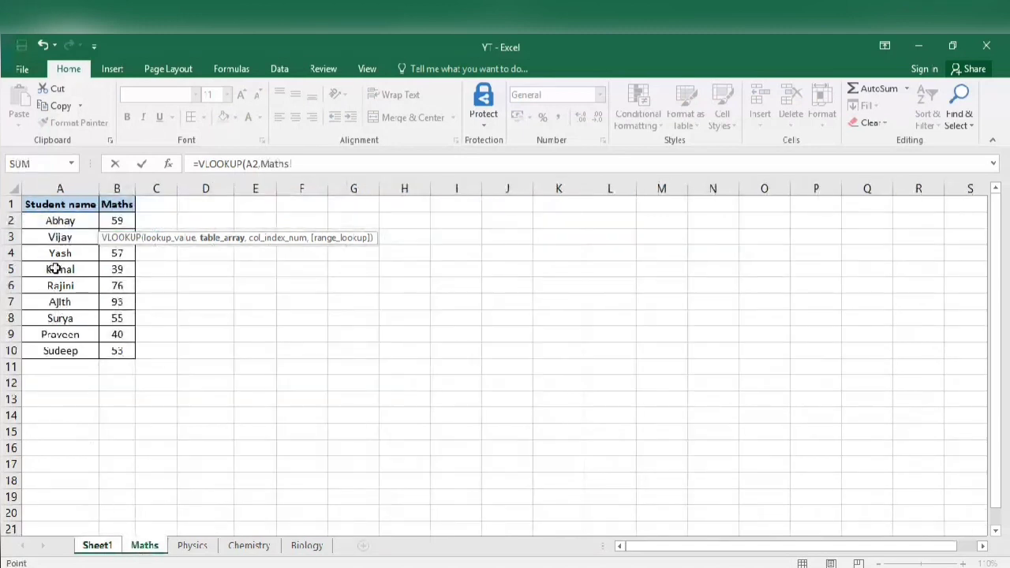
pyautogui.click(56, 206)
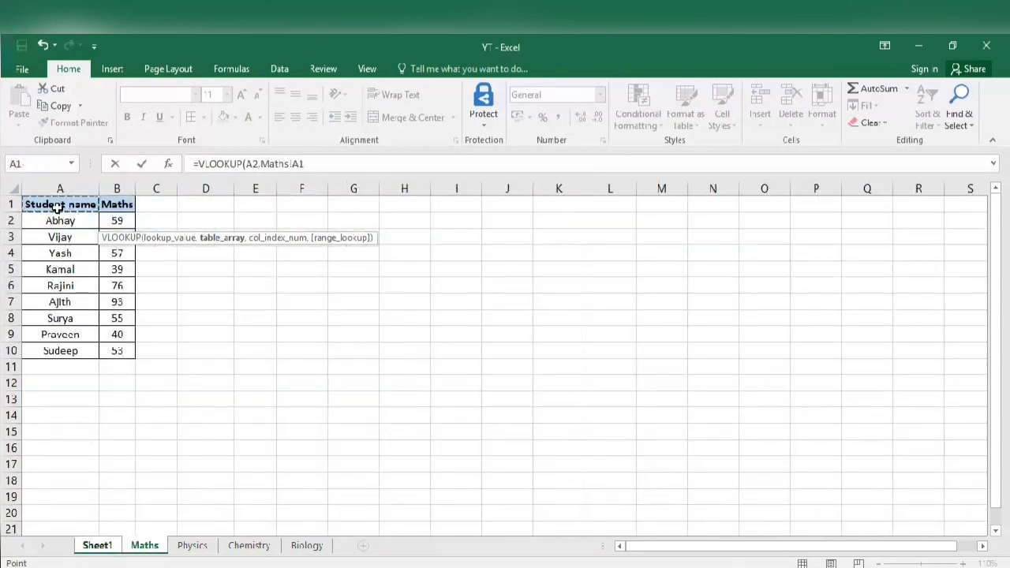
pyautogui.hotkey('ctrl', 'shift', 'Right')
pyautogui.hotkey('ctrl', 'shift', 'Down')
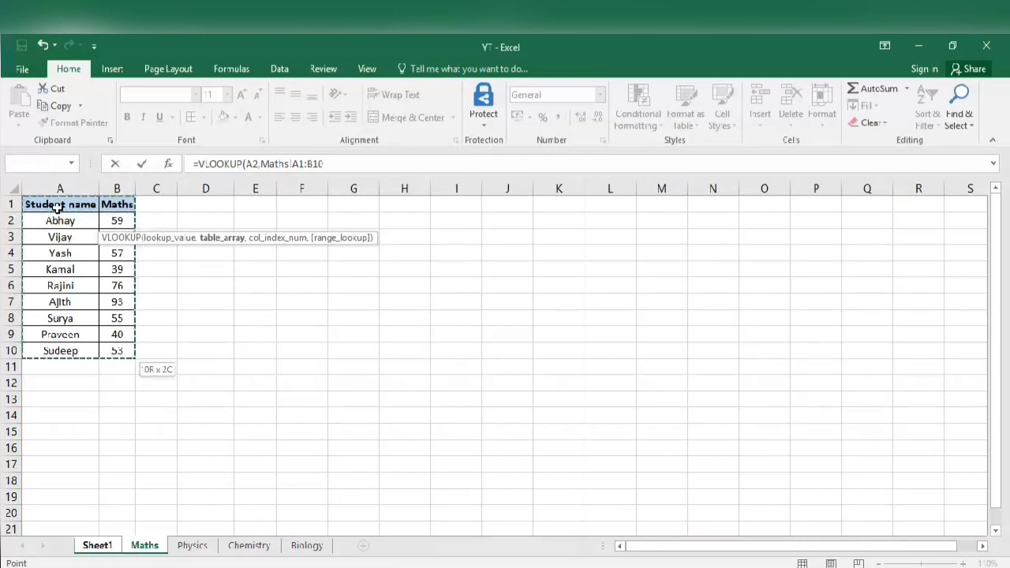
# Step: Complete the Maths formula in B2 with column index 2 and range lookup 0, and review it
pyautogui.write(',2')
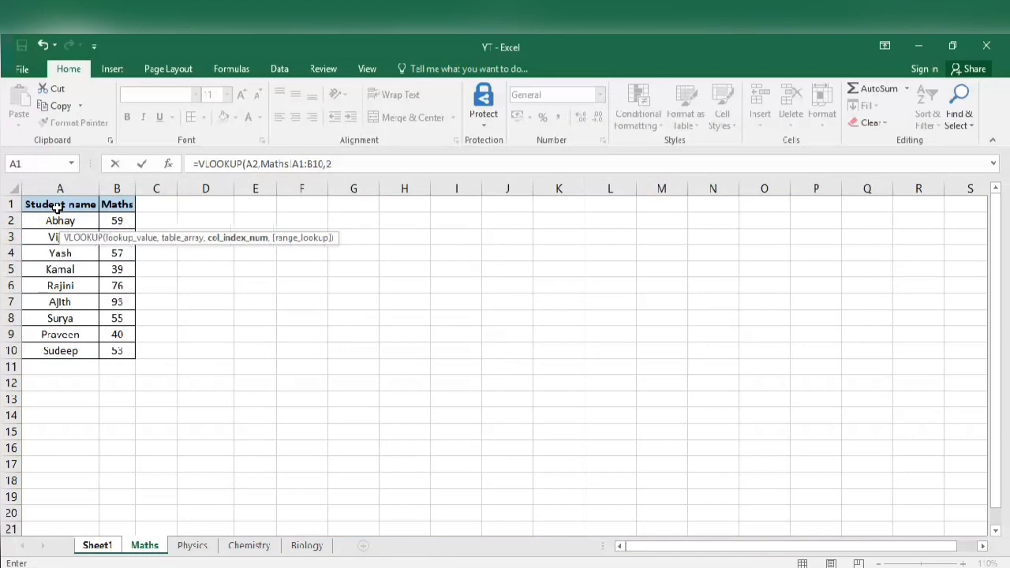
pyautogui.write(',')
pyautogui.write('0)')
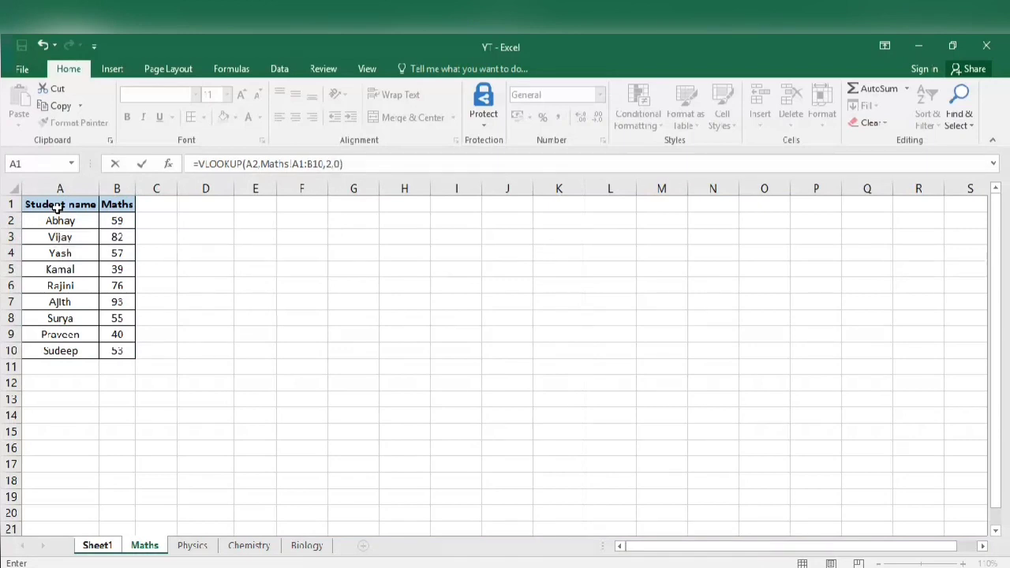
pyautogui.press('Return')
pyautogui.press('Up')
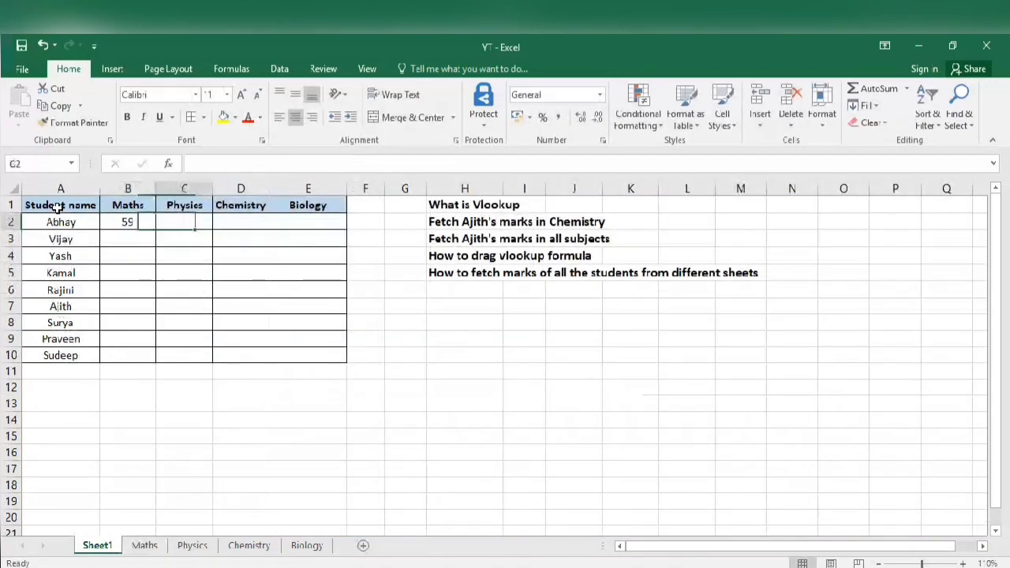
pyautogui.press('Right')
pyautogui.press('Left')
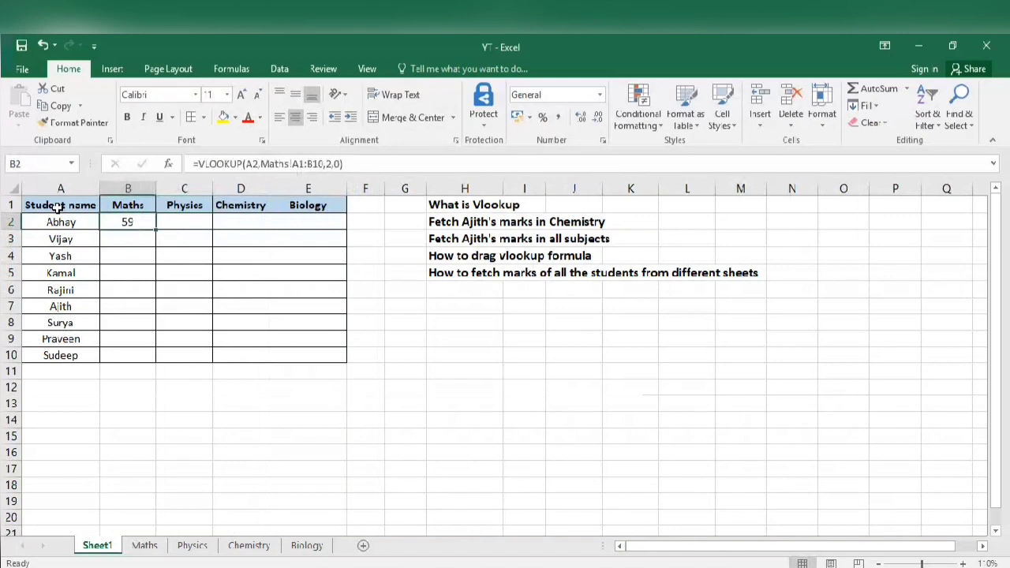
pyautogui.click(202, 227)
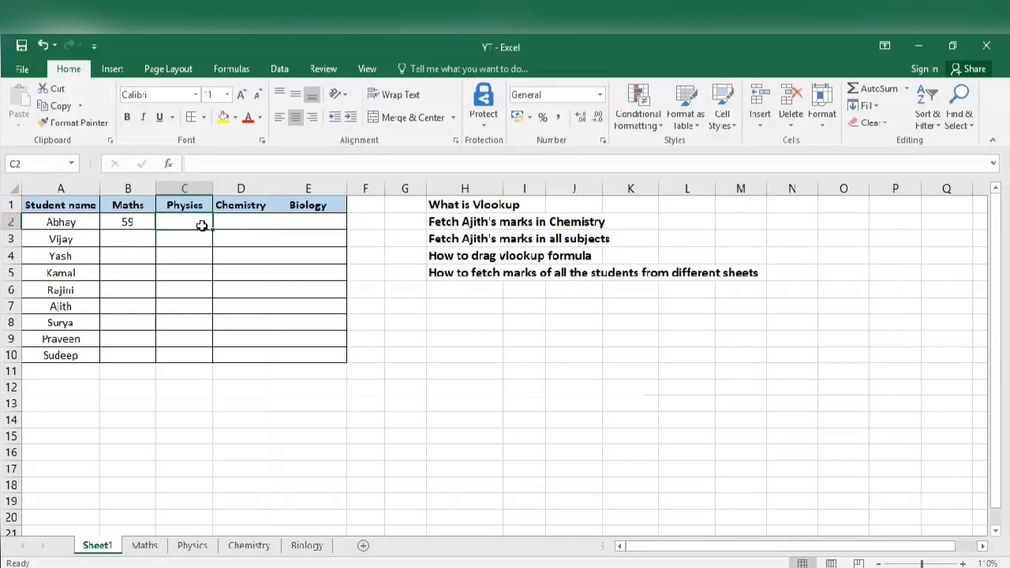
pyautogui.click(142, 227)
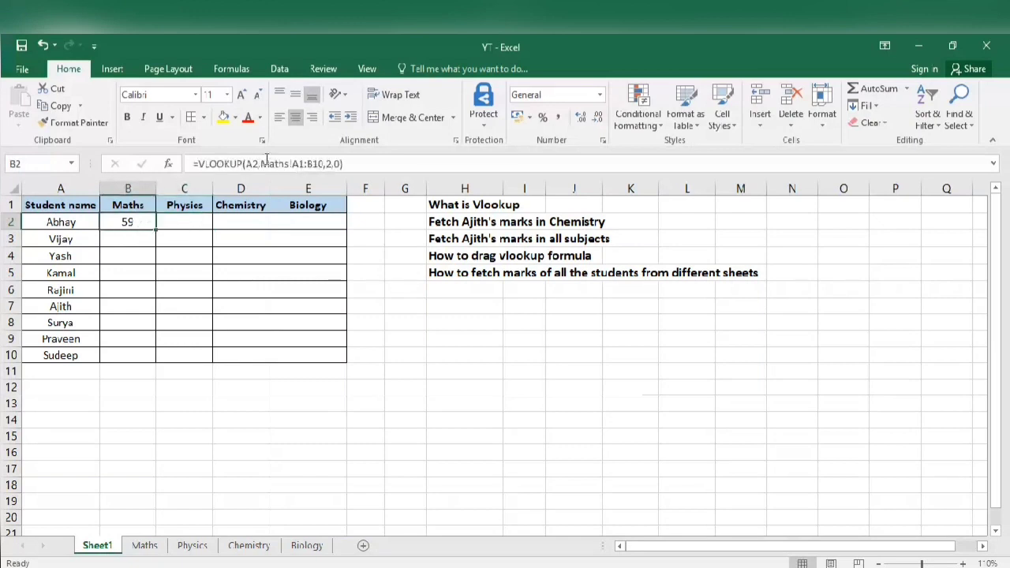
# Step: Fetch the first student's Physics marks in C2 with =VLOOKUP(A2,Physics!A1:B10,2,0)
pyautogui.click(188, 223)
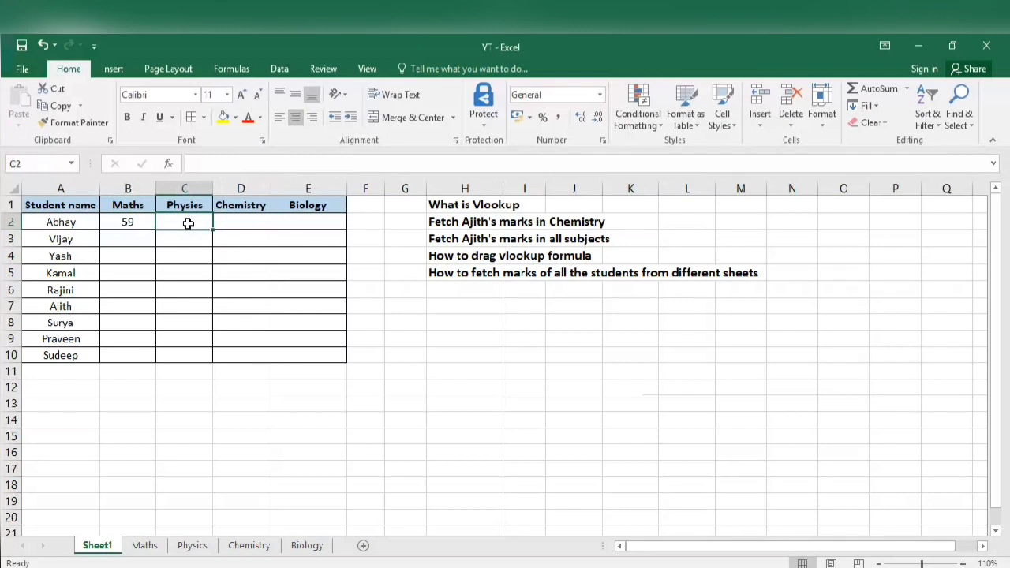
pyautogui.write('=vl')
pyautogui.press('Tab')
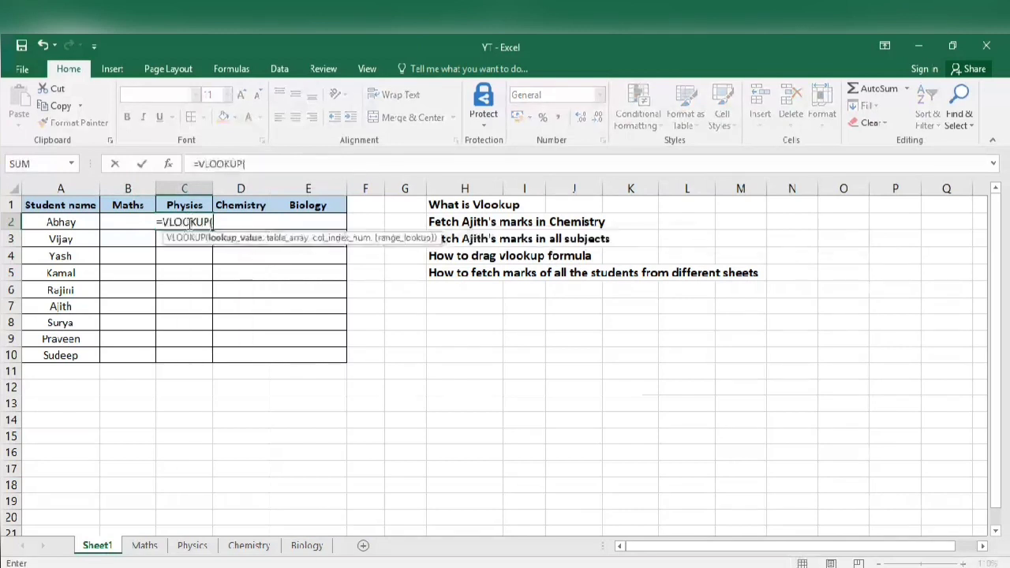
pyautogui.press('Left')
pyautogui.press('Left')
pyautogui.write(',')
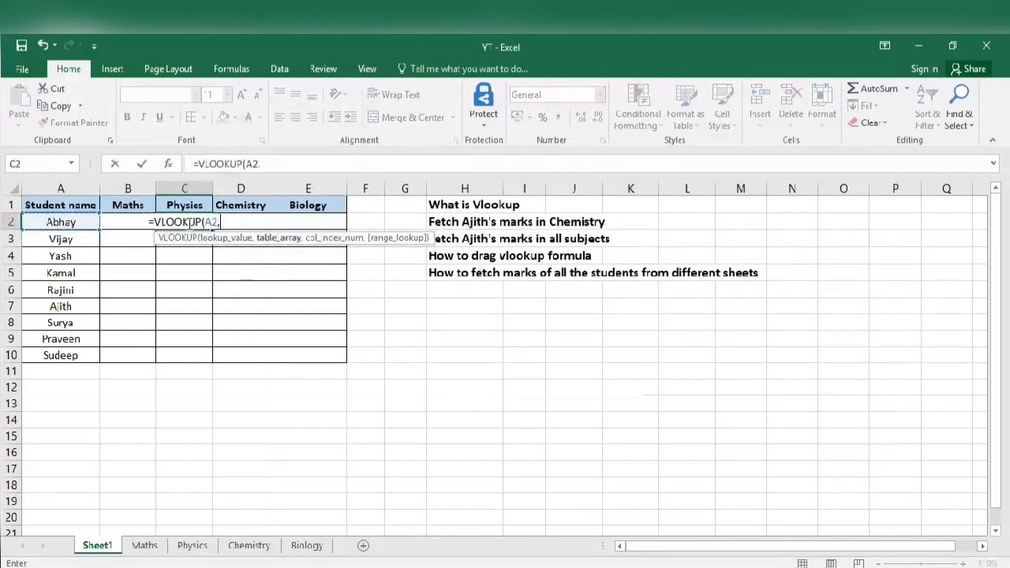
pyautogui.click(193, 546)
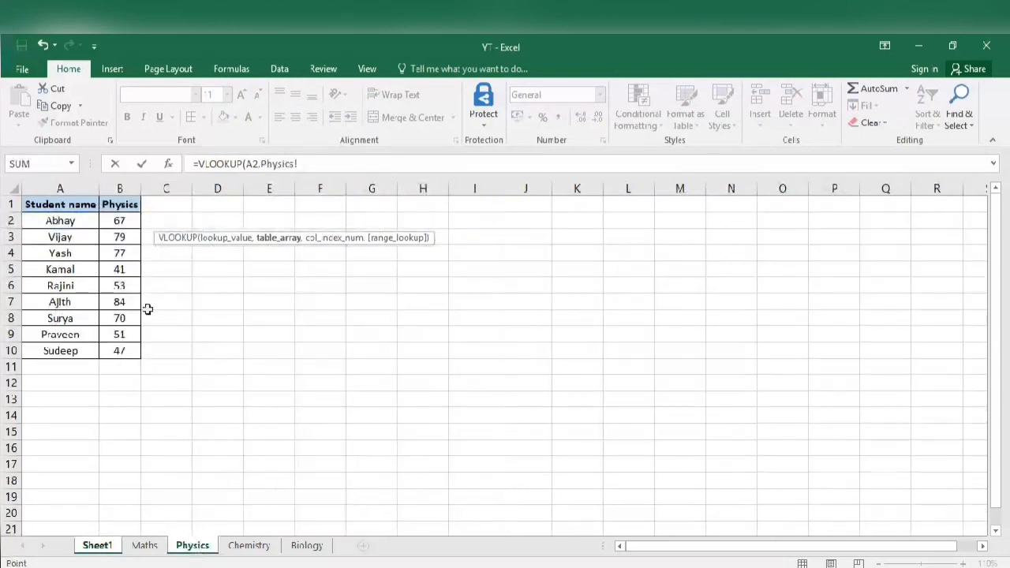
pyautogui.click(61, 207)
pyautogui.hotkey('shift', 'Right')
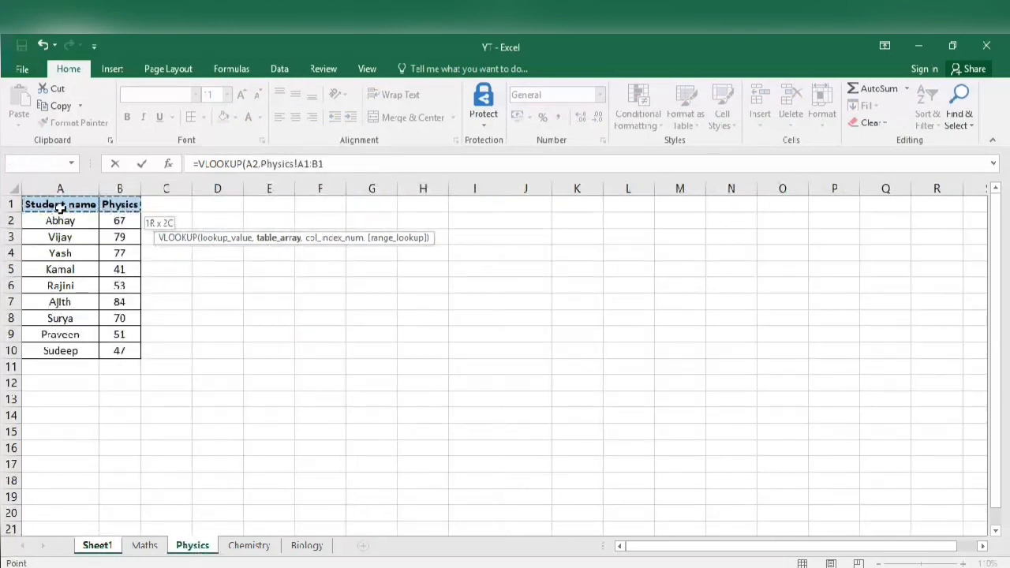
pyautogui.hotkey('ctrl', 'shift', 'Down')
pyautogui.write(',2,0')
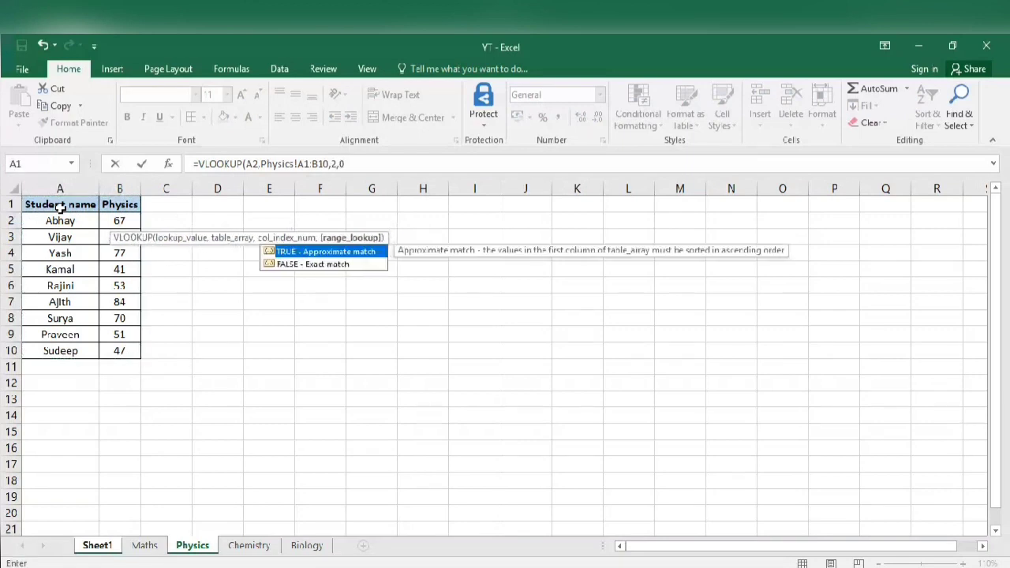
pyautogui.press('Return')
pyautogui.press('Up')
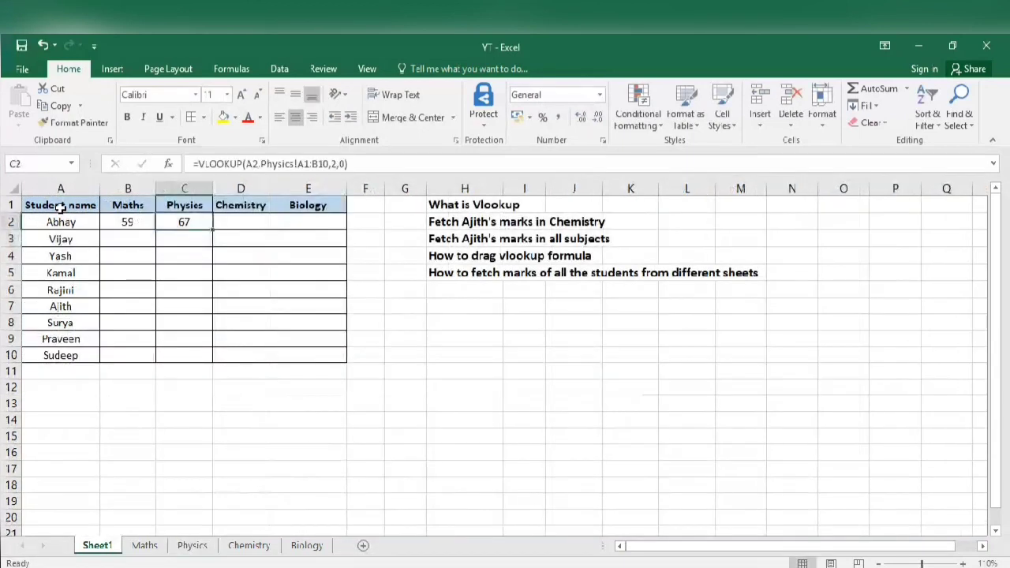
# Step: Fetch the first student's Chemistry marks in D2 with =VLOOKUP(A2,Chemistry!A1:B10,2,0)
pyautogui.press('Right')
pyautogui.write('=VLOOKUP(')
pyautogui.press('Left')
pyautogui.press('Left')
pyautogui.press('Left')
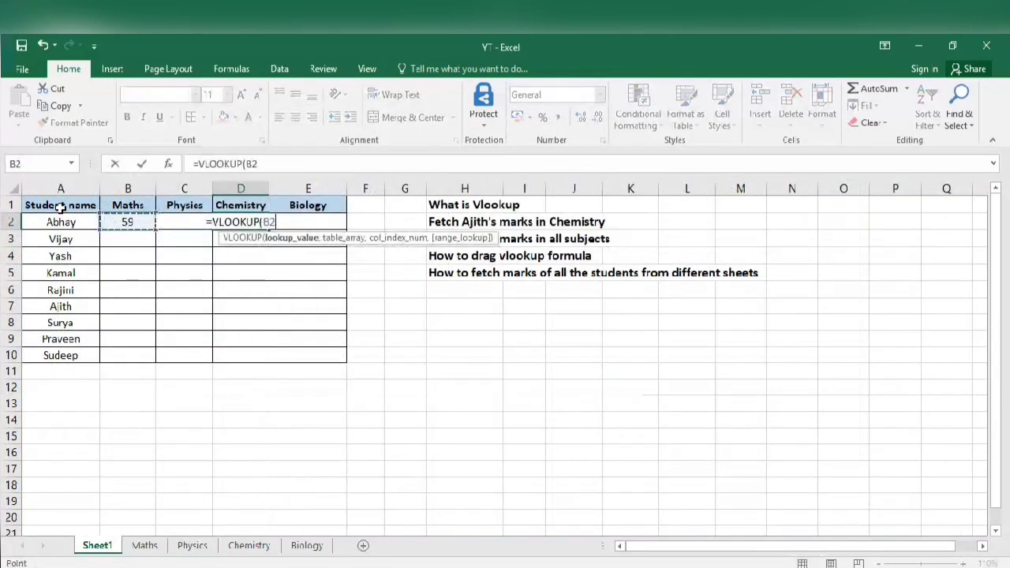
pyautogui.write(',')
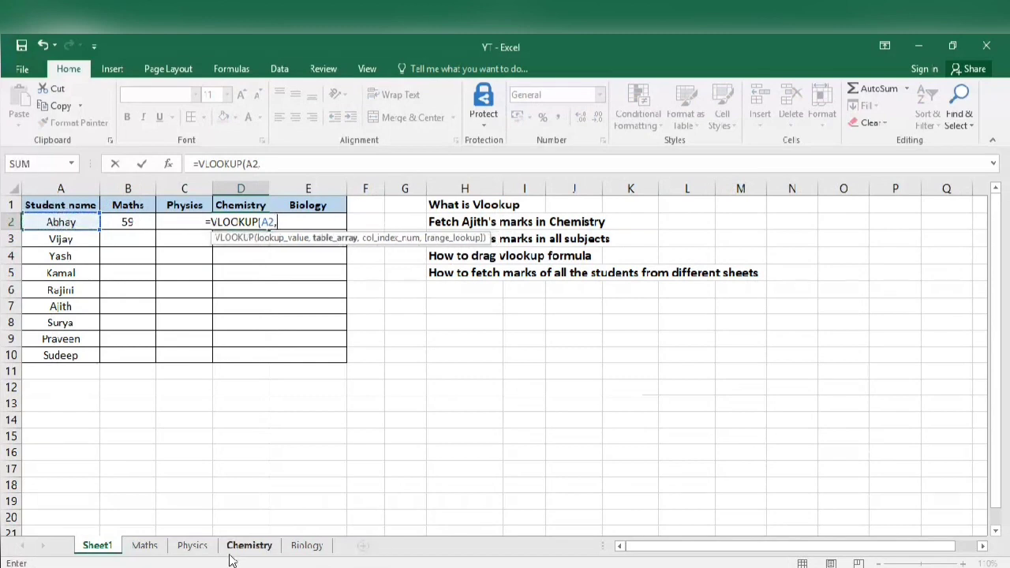
pyautogui.click(228, 548)
pyautogui.moveTo(61, 208); pyautogui.dragTo(153, 355)
pyautogui.write(',2,0)')
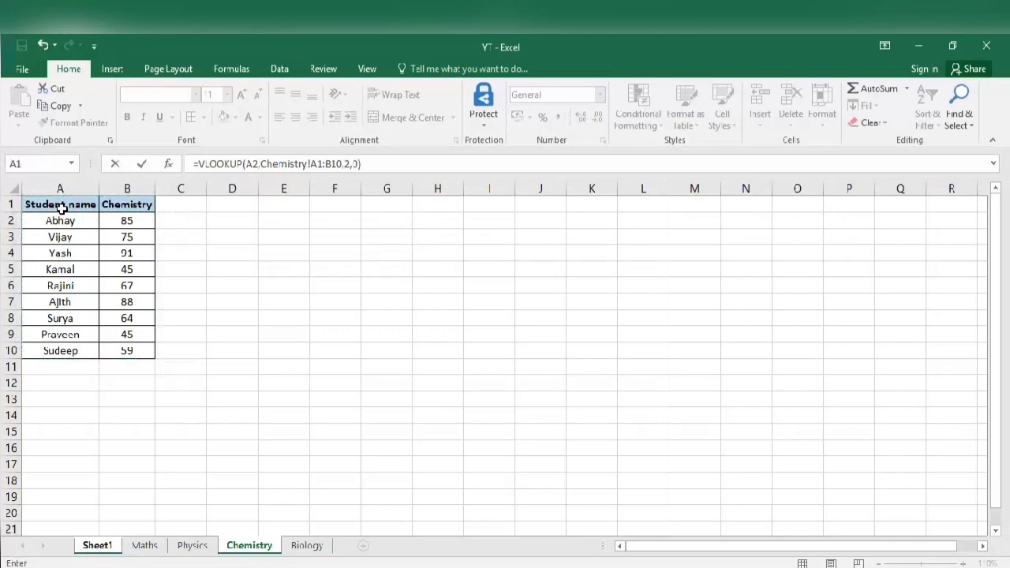
pyautogui.press('Tab')
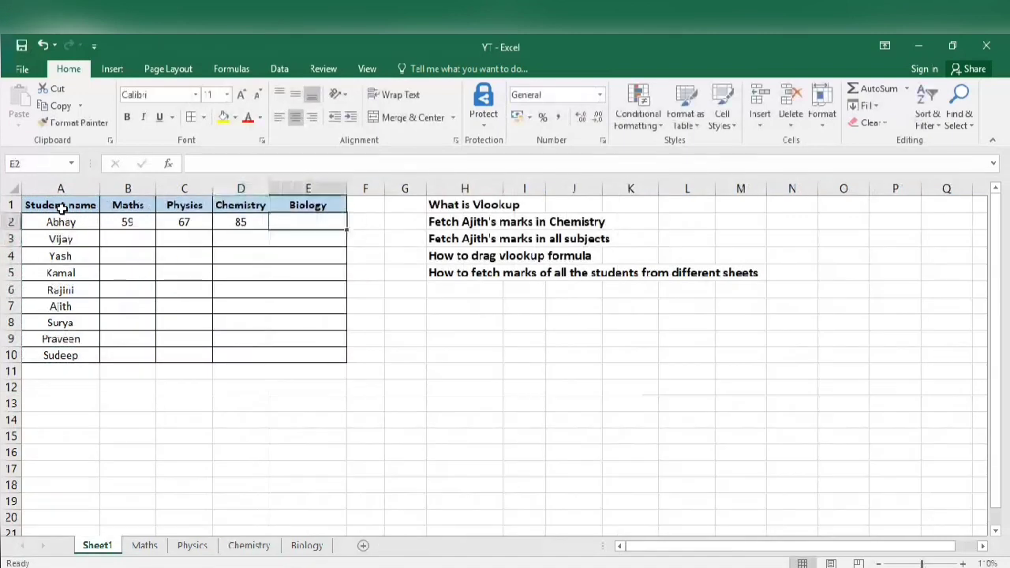
# Step: Fetch the first student's Biology marks in E2 with =VLOOKUP(A2,Biology!A1:B10,2,0)
pyautogui.write('=vl')
pyautogui.press('Tab')
pyautogui.press('Left')
pyautogui.press('Left')
pyautogui.press('Left')
pyautogui.press('Left')
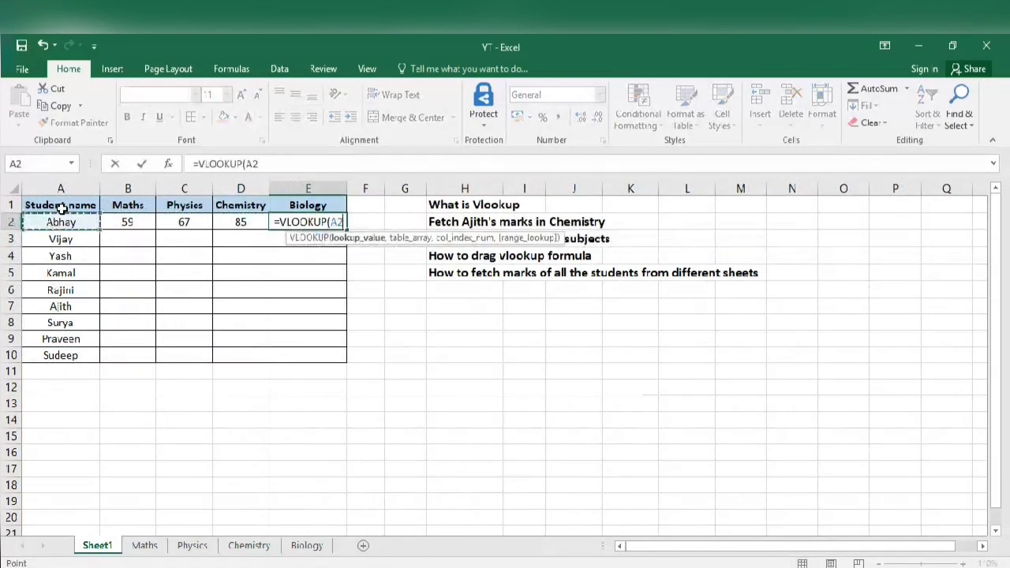
pyautogui.write(',')
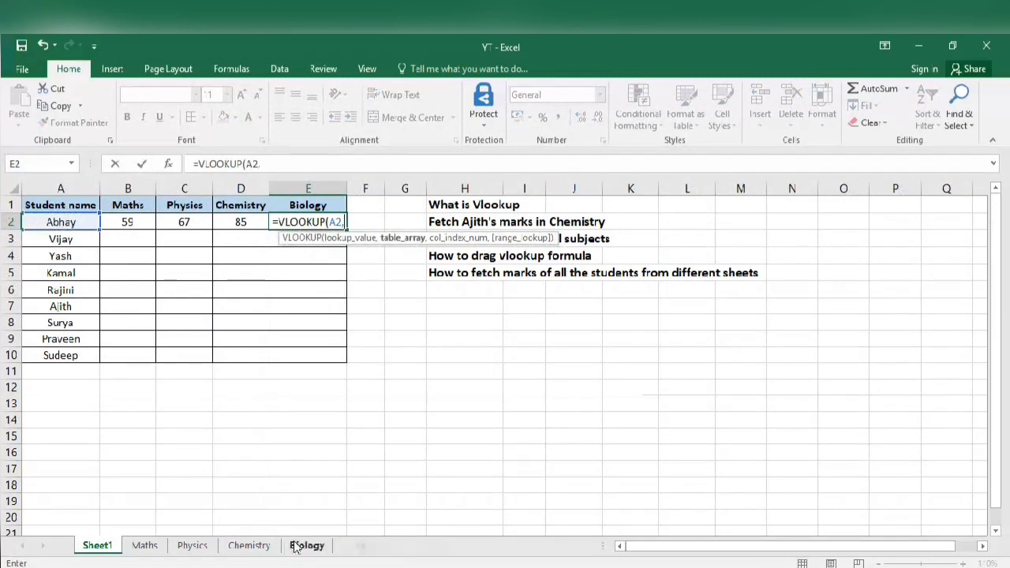
pyautogui.click(306, 546)
pyautogui.click(54, 207)
pyautogui.hotkey('ctrl', 'shift', 'Right')
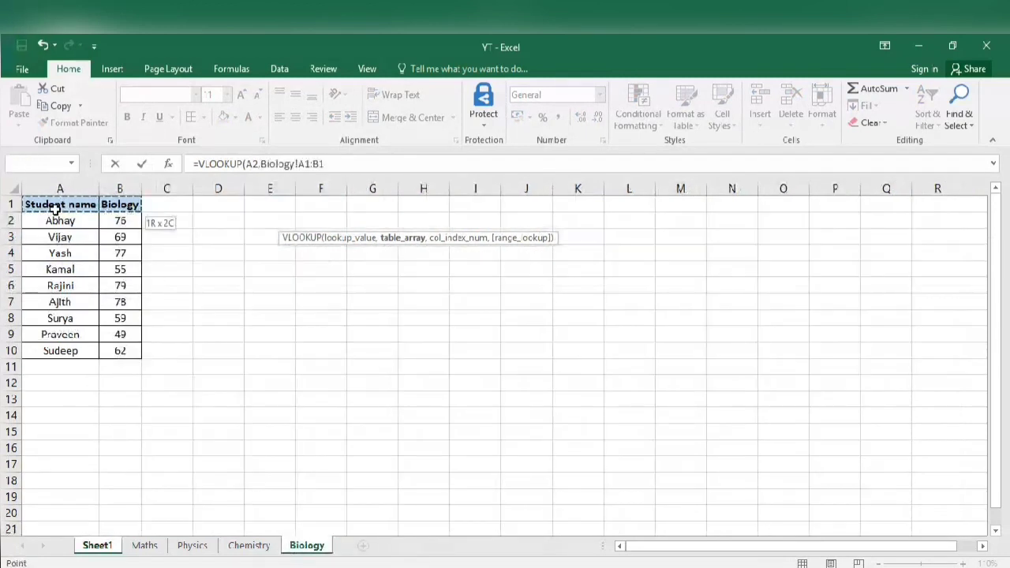
pyautogui.hotkey('ctrl', 'shift', 'Down')
pyautogui.write(',2,0')
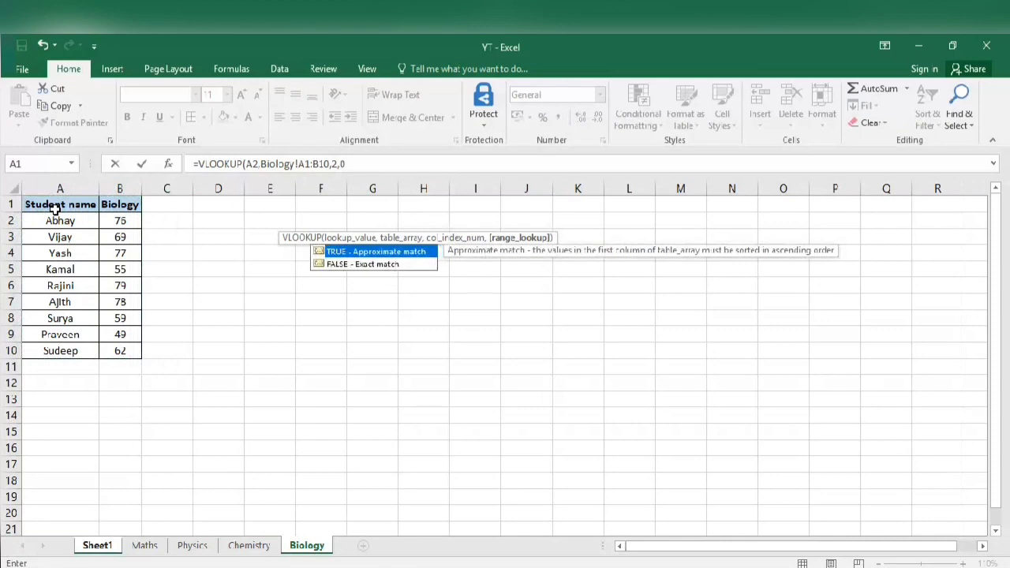
pyautogui.press('Return')
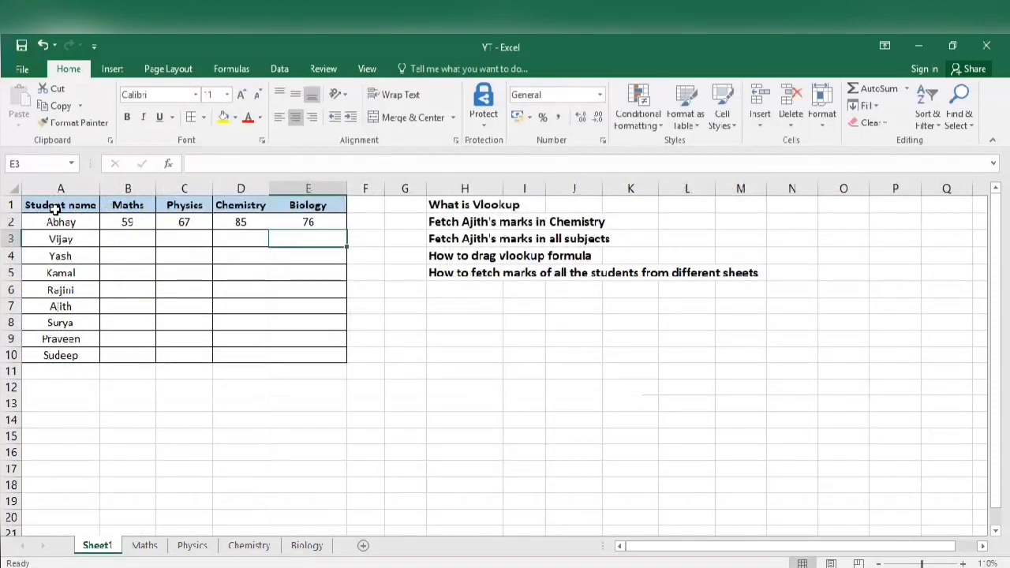
# Step: Go through the student names in column A of Sheet1 down to the last one in A10
pyautogui.press('Left')
pyautogui.press('Left')
pyautogui.press('Left')
pyautogui.press('Left')
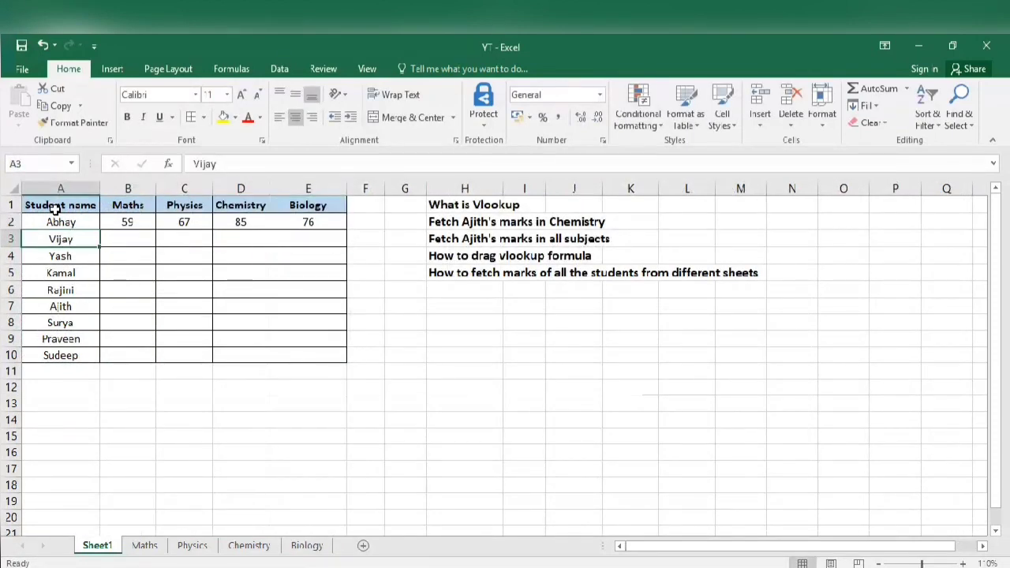
pyautogui.press('Down')
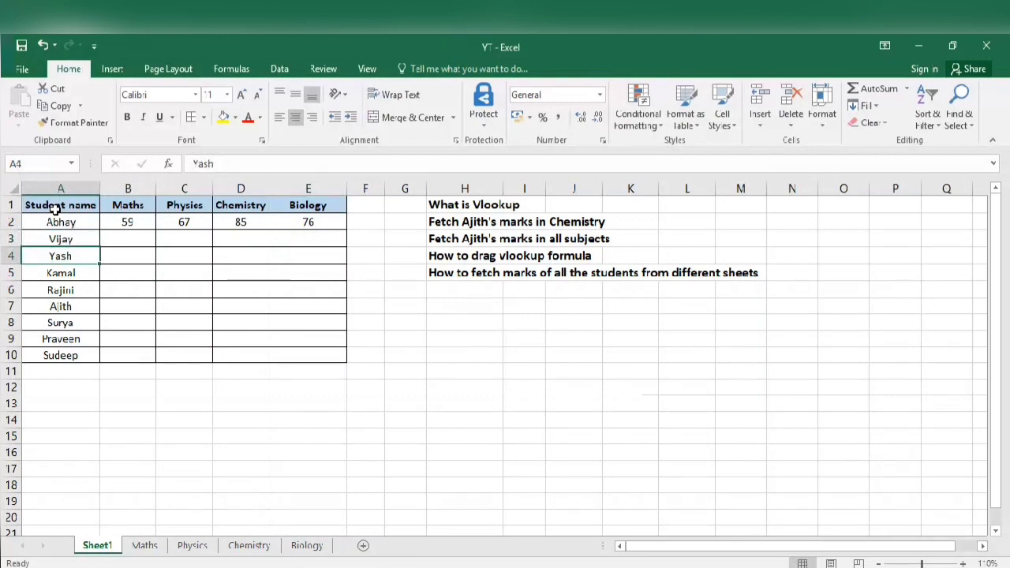
pyautogui.press('Up')
pyautogui.press('Down')
pyautogui.press('Down')
pyautogui.press('Down')
pyautogui.press('Down')
pyautogui.press('Down')
pyautogui.press('Down')
pyautogui.press('Down')
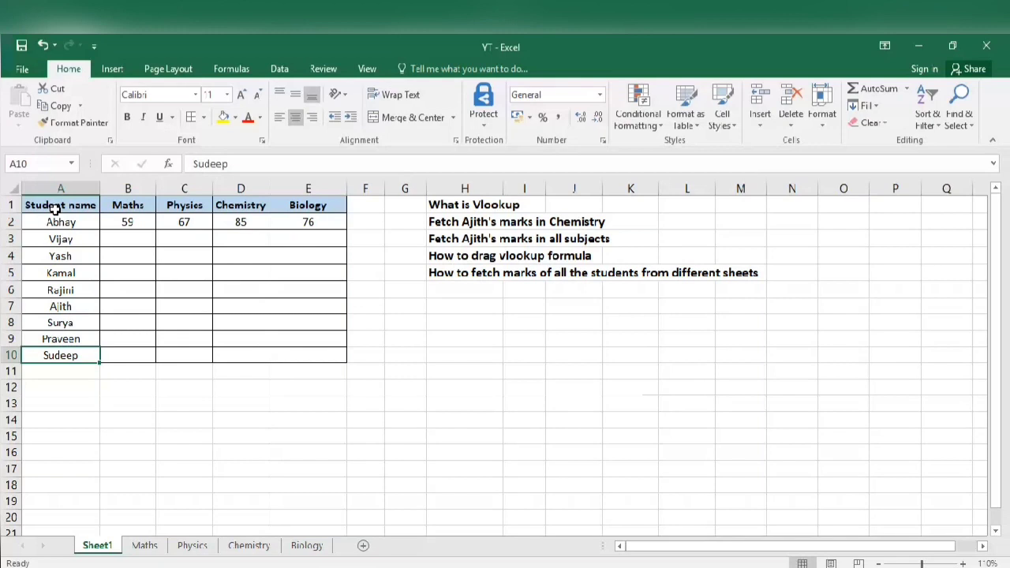
pyautogui.click(54, 208)
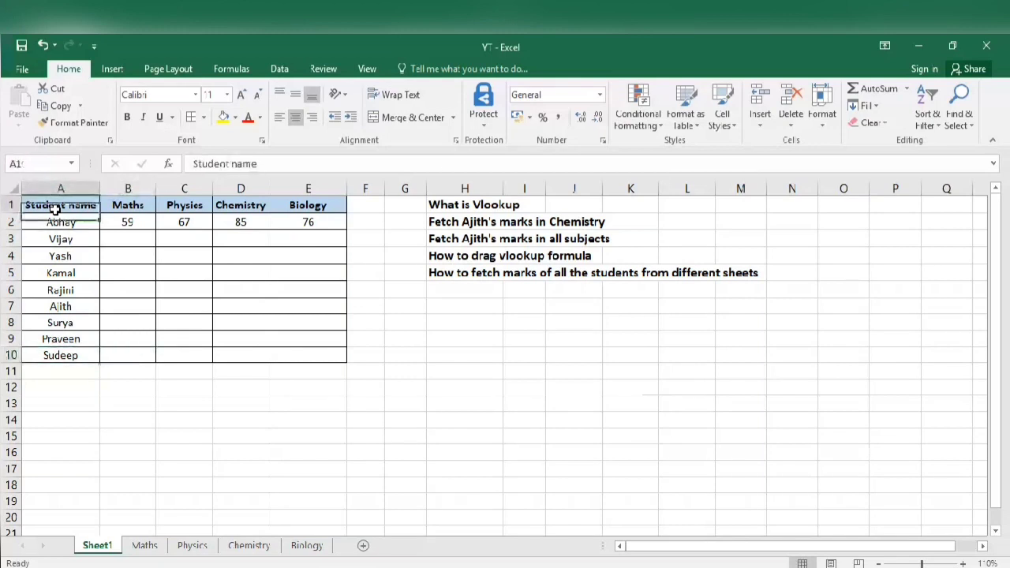
pyautogui.press('Down')
pyautogui.press('Down')
pyautogui.press('Down')
pyautogui.press('Down')
pyautogui.press('Down')
pyautogui.press('Down')
pyautogui.press('Down')
pyautogui.press('Down')
pyautogui.press('Down')
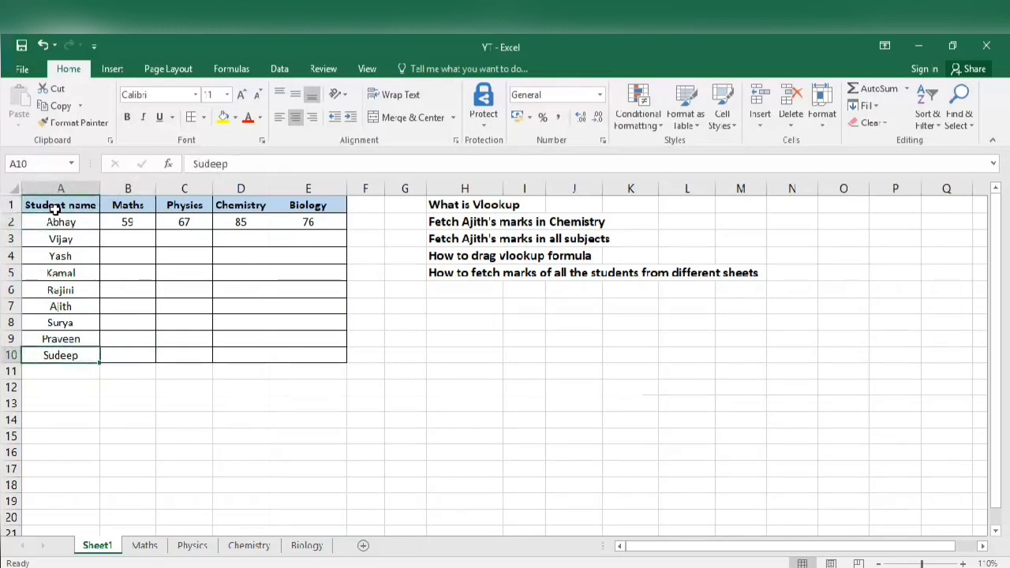
# Step: Fill the four VLOOKUP formulas from row 2 down through B2:E10 for all students
pyautogui.press('Right')
pyautogui.hotkey('shift', 'Right')
pyautogui.hotkey('shift', 'Right')
pyautogui.hotkey('shift', 'Right')
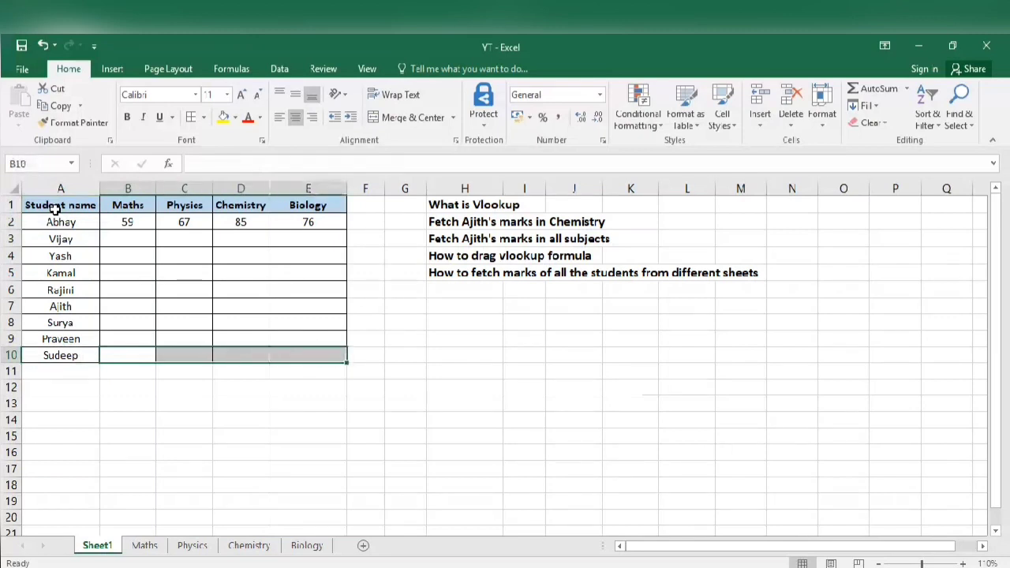
pyautogui.hotkey('ctrl', 'shift', 'Up')
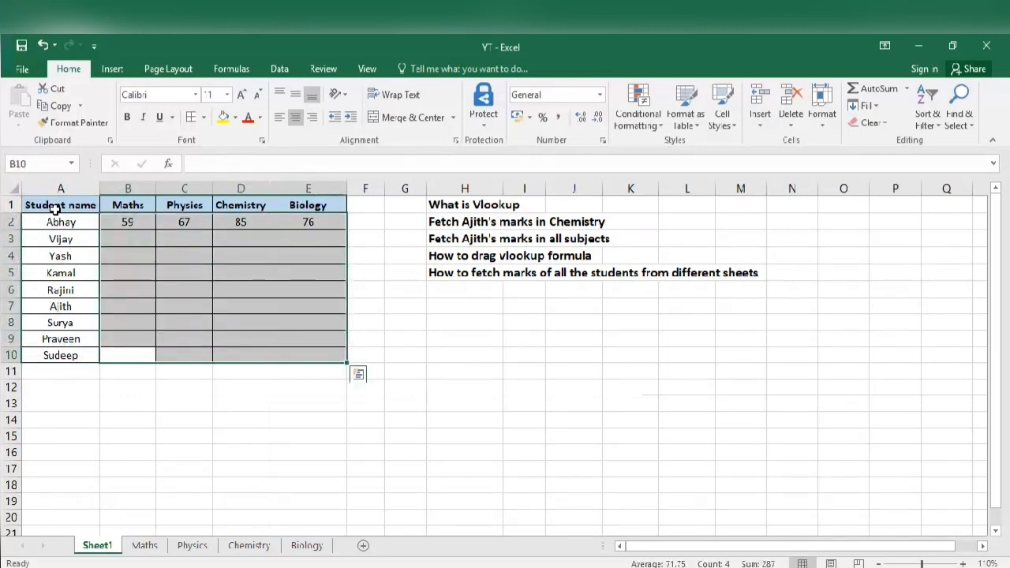
pyautogui.hotkey('ctrl', 'd')
pyautogui.press('Down')
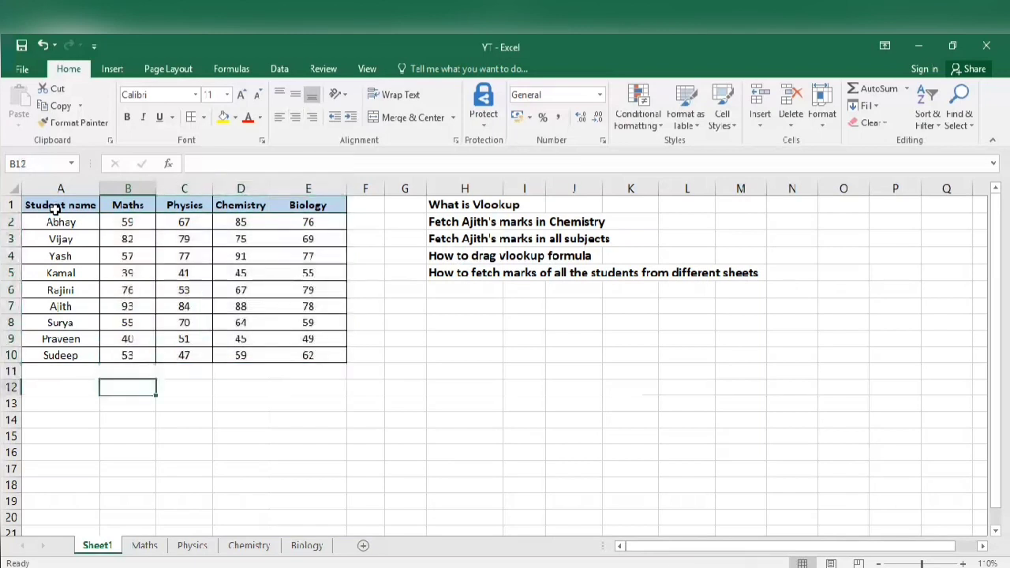
# Step: Examine the filled VLOOKUP formulas in the Maths to Biology columns for several students
pyautogui.press('Up')
pyautogui.press('Up')
pyautogui.press('Up')
pyautogui.press('Up')
pyautogui.press('Up')
pyautogui.press('Up')
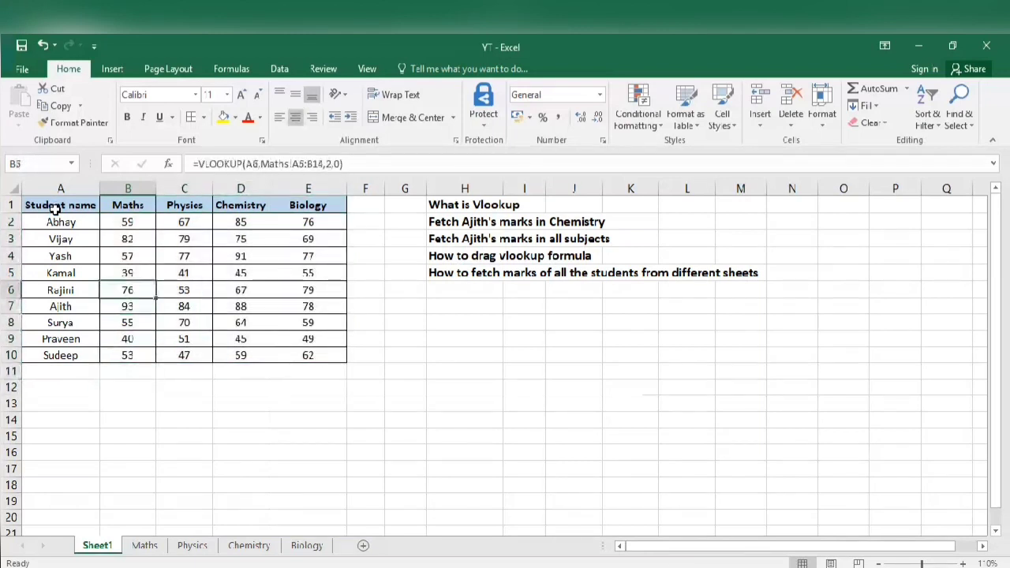
pyautogui.press('Right')
pyautogui.press('Right')
pyautogui.press('Right')
pyautogui.press('Down')
pyautogui.press('Down')
pyautogui.press('Down')
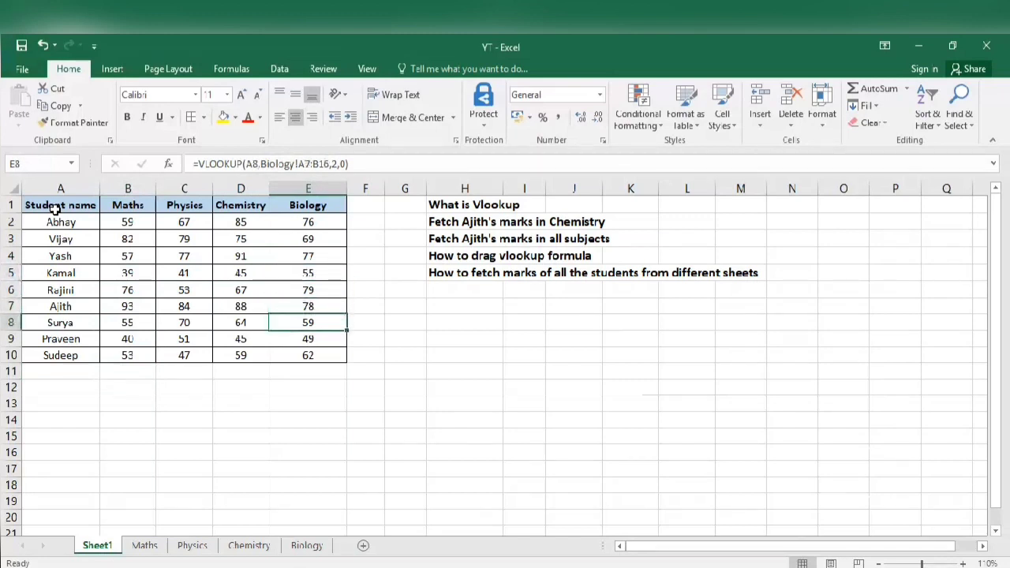
pyautogui.press('Down')
pyautogui.press('Left')
pyautogui.press('Left')
pyautogui.press('Left')
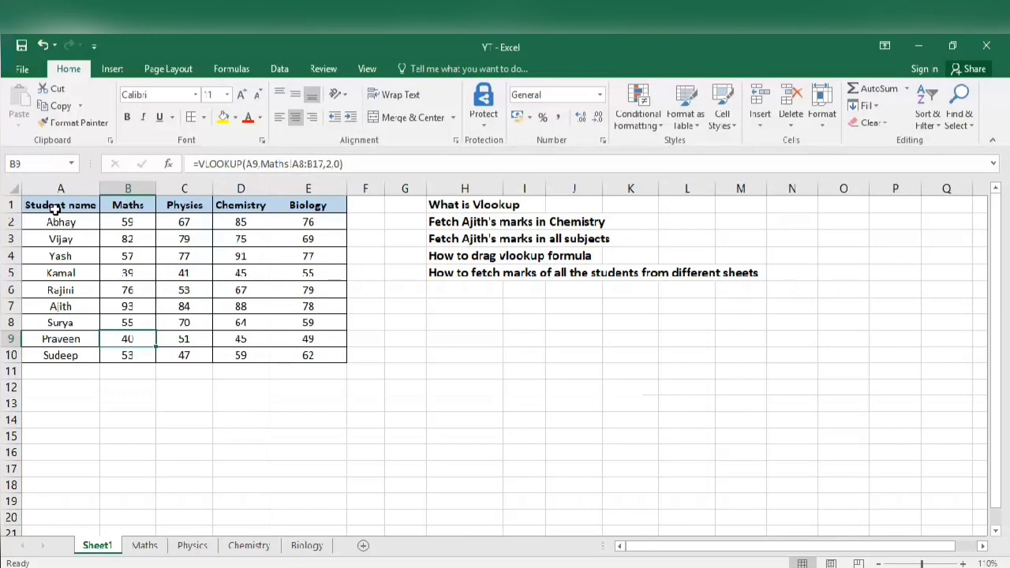
pyautogui.press('Right')
pyautogui.press('Right')
pyautogui.press('Right')
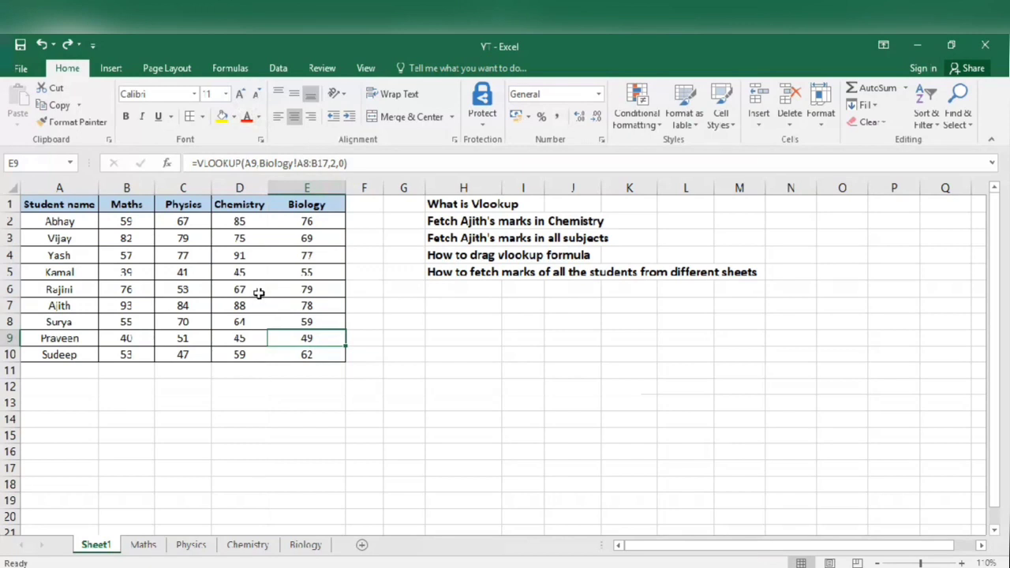
pyautogui.press('Up')
pyautogui.press('F2')
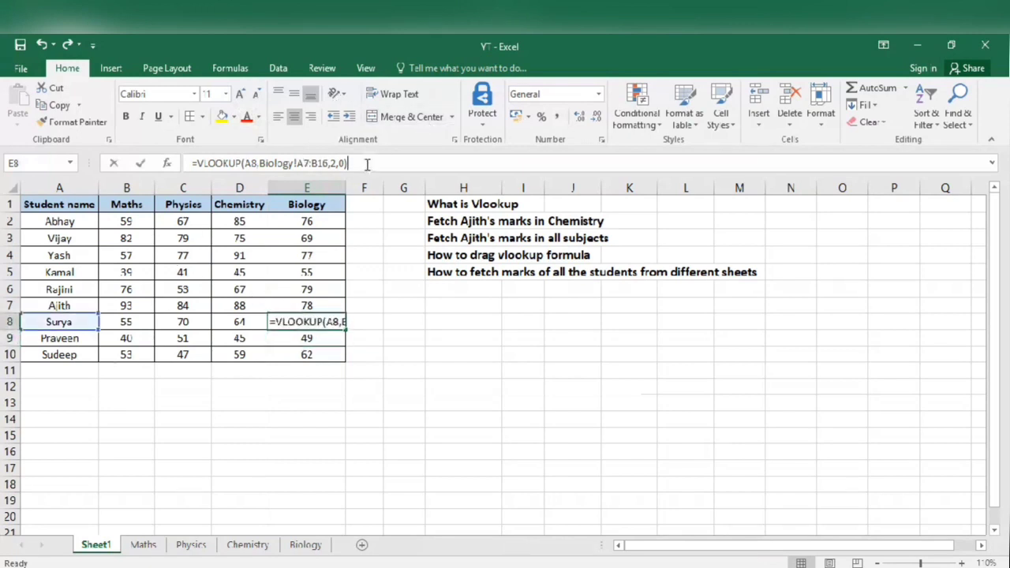
pyautogui.hotkey('shift', 'Home')
pyautogui.write('=')
pyautogui.click(167, 293)
pyautogui.click(74, 286)
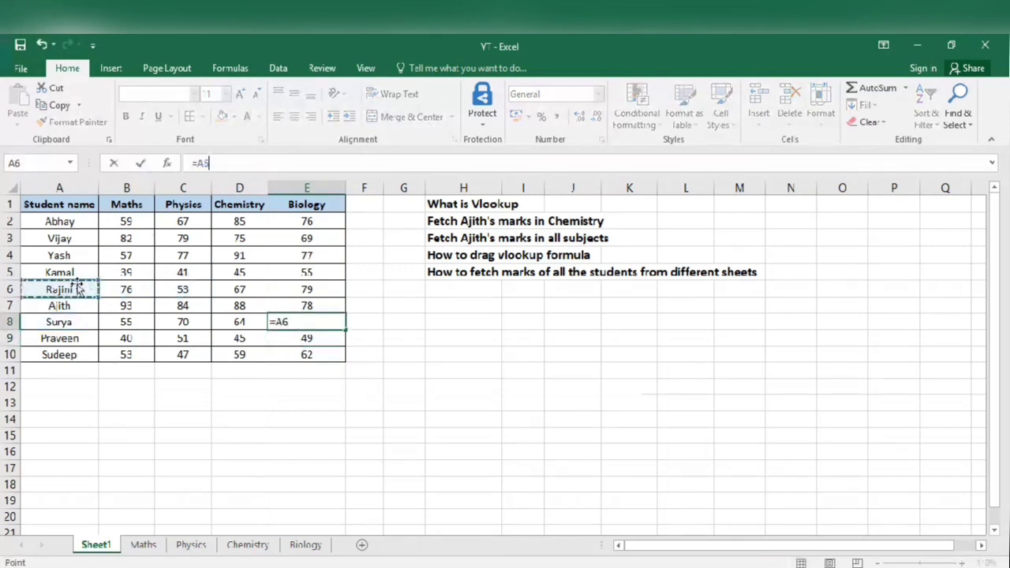
pyautogui.press('Escape')
# Step: Try copying the Maths VLOOKUP formula from B4 into H8, and undo the paste
pyautogui.click(73, 286)
pyautogui.click(76, 254)
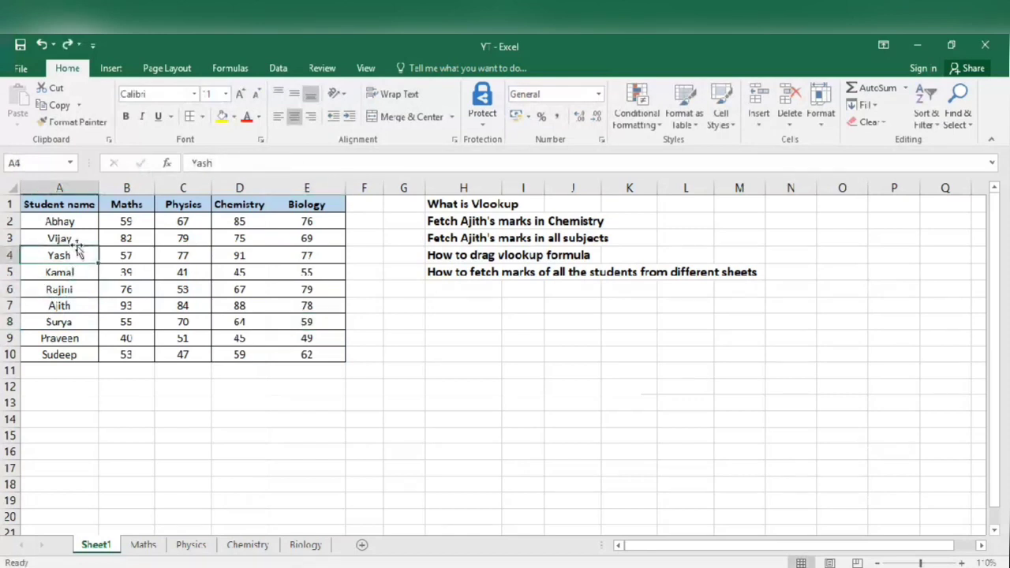
pyautogui.click(149, 255)
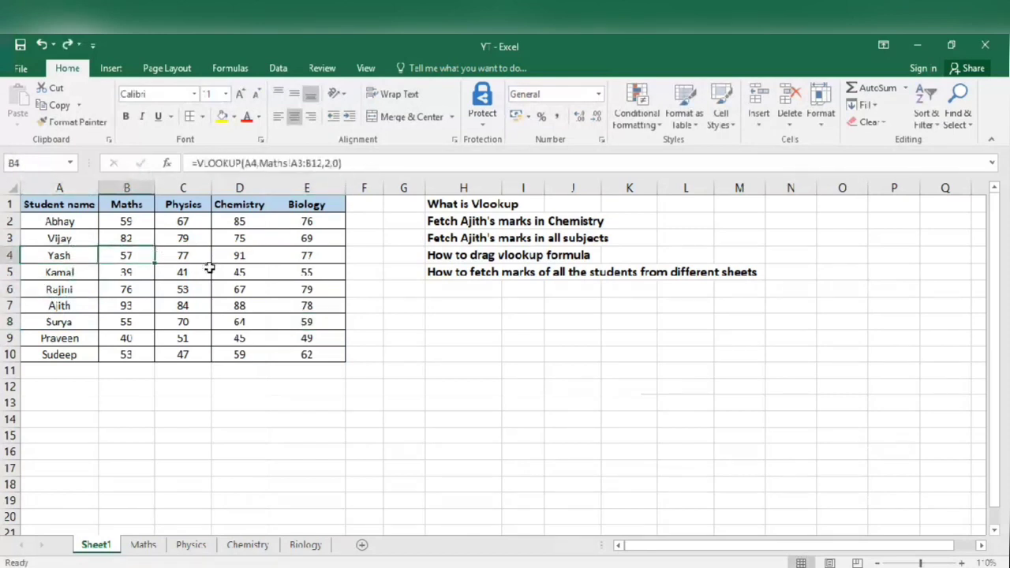
pyautogui.hotkey('ctrl', 'c')
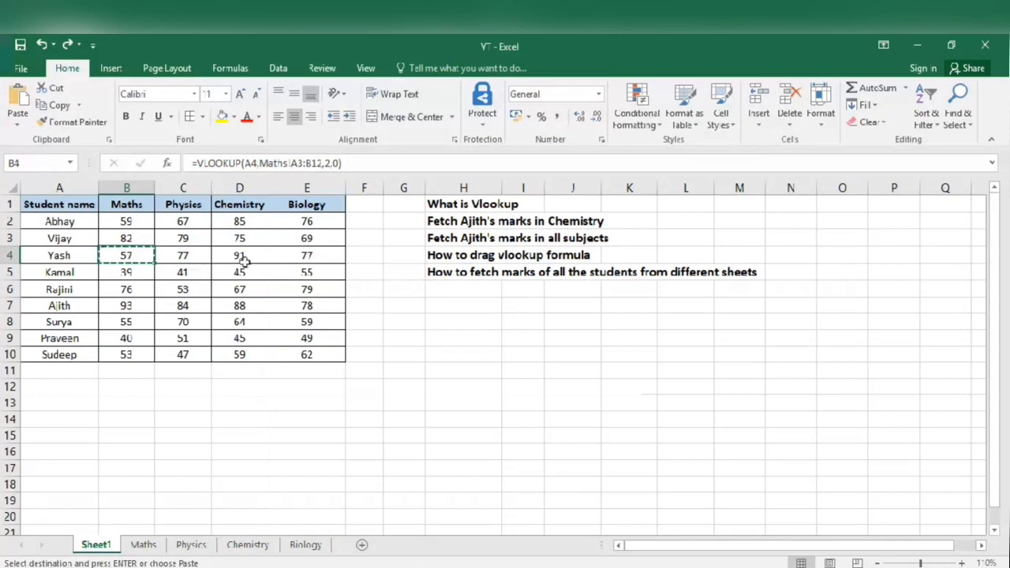
pyautogui.click(467, 326)
pyautogui.hotkey('ctrl', 'v')
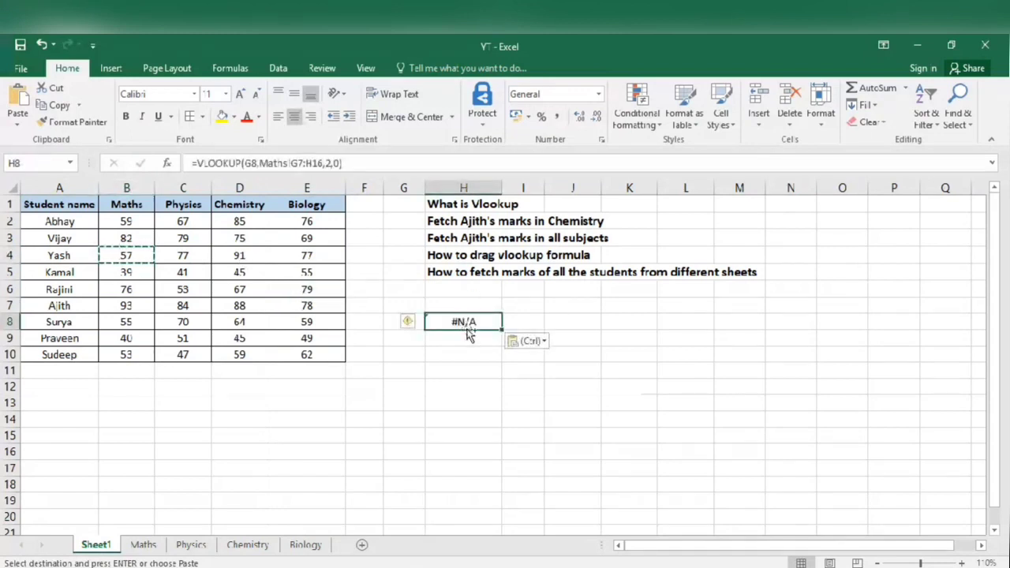
pyautogui.click(466, 326)
pyautogui.hotkey('ctrl', 'z')
pyautogui.click(185, 289)
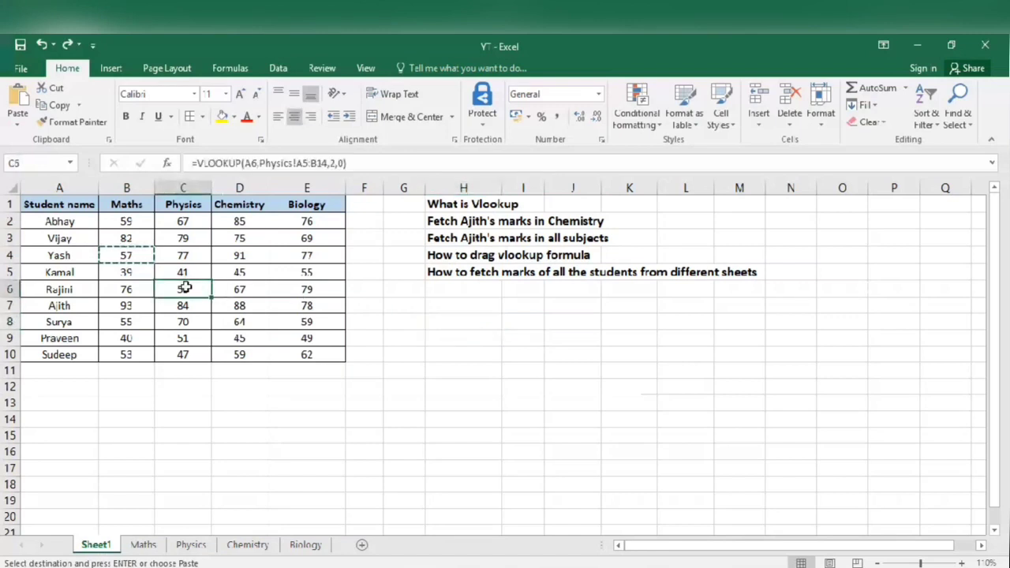
pyautogui.press('Escape')
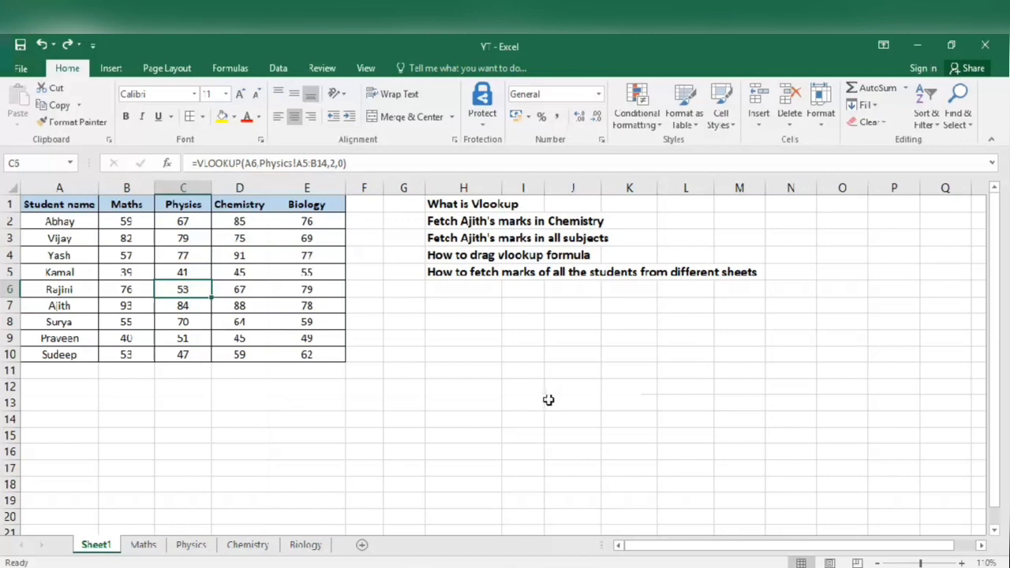
# Step: Replace the formulas in the marks table A1:E10 with their values using Paste Special, and check several Chemistry and Biology cells
pyautogui.hotkey('ctrl', 'a')
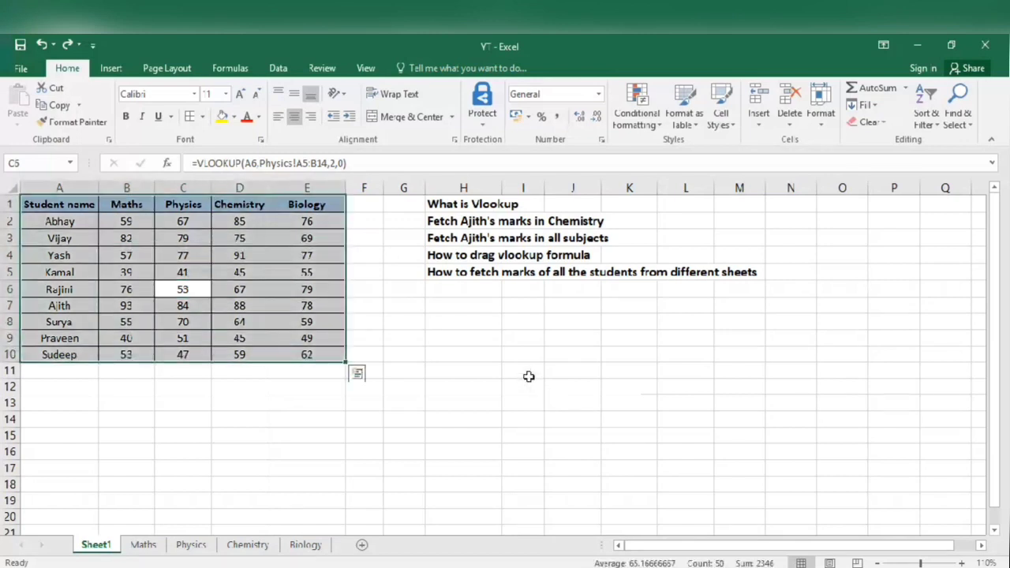
pyautogui.hotkey('ctrl', 'c')
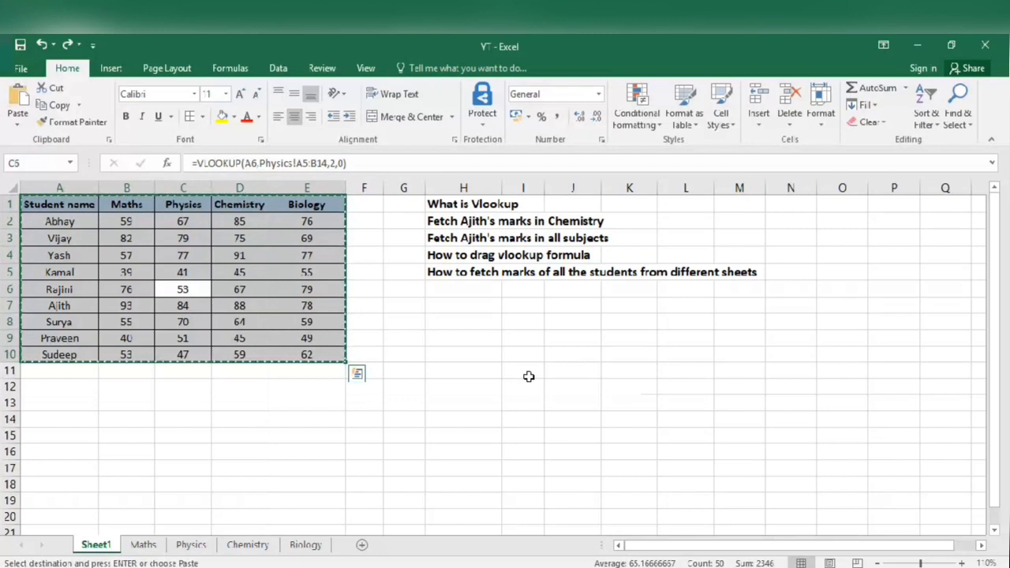
pyautogui.hotkey('ctrl', 'alt', 'v')
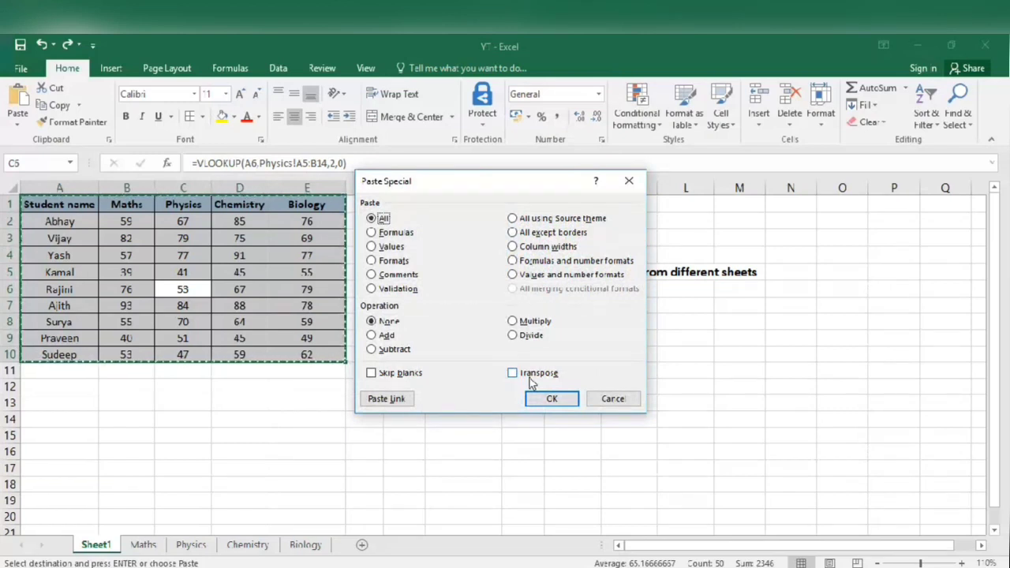
pyautogui.press('Down')
pyautogui.press('Down')
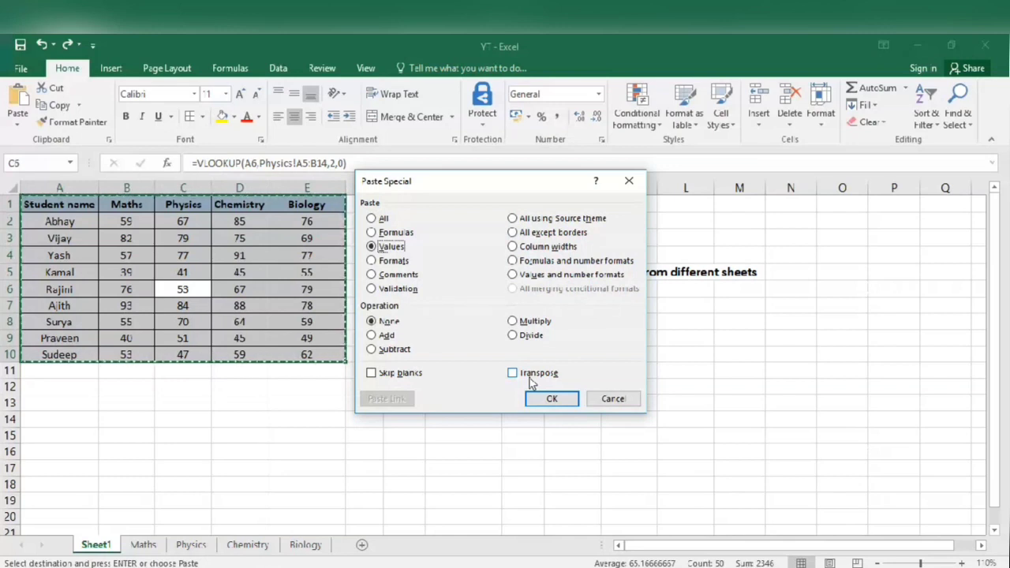
pyautogui.press('Return')
pyautogui.press('Down')
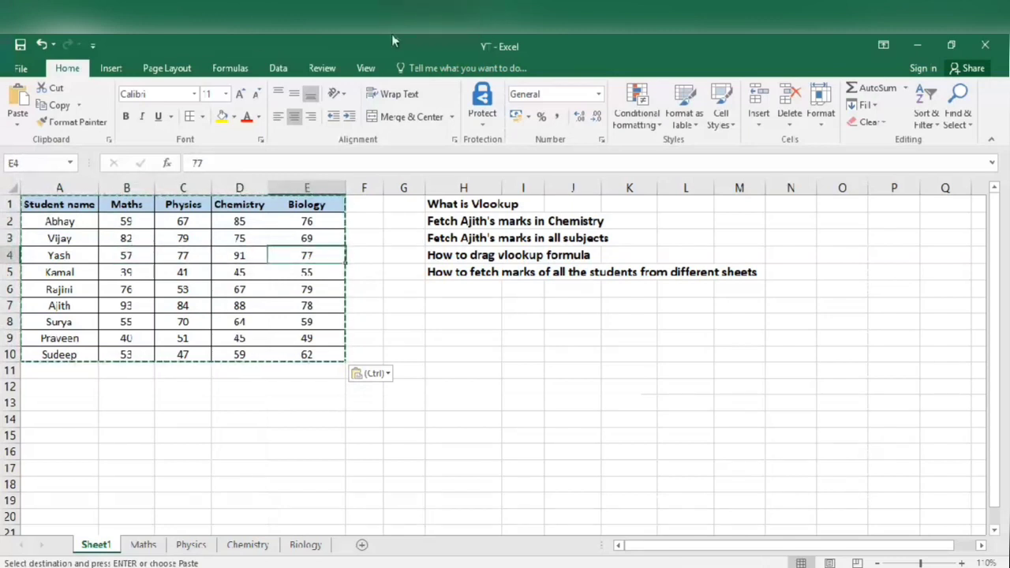
pyautogui.press('Escape')
pyautogui.click(239, 255)
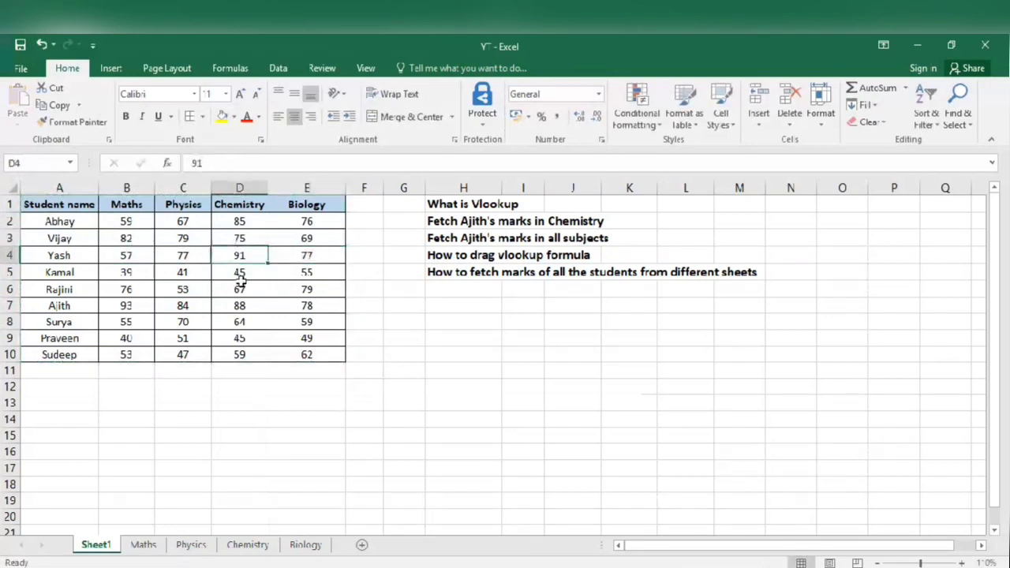
pyautogui.click(253, 288)
pyautogui.click(287, 289)
pyautogui.click(276, 224)
pyautogui.click(265, 239)
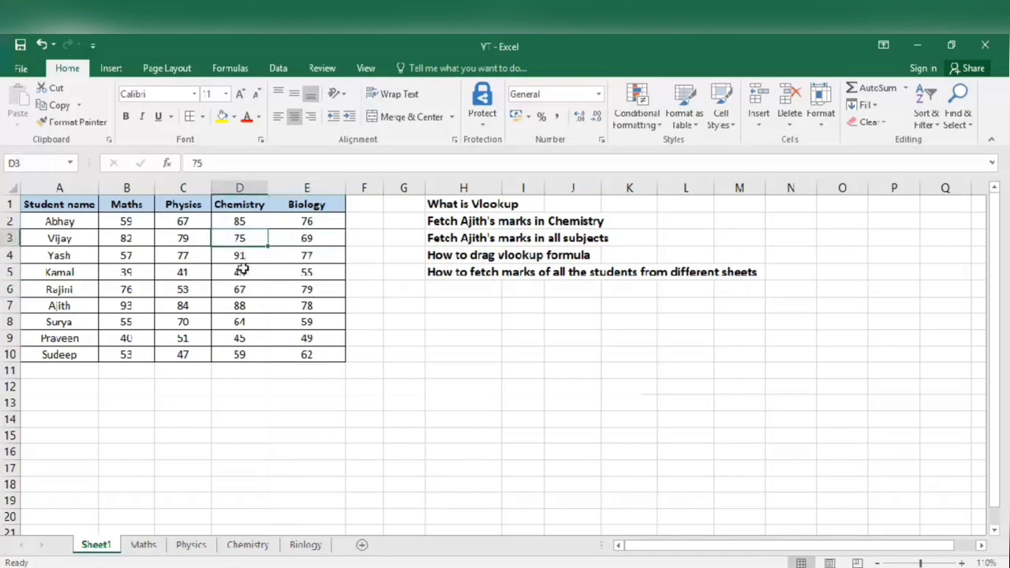